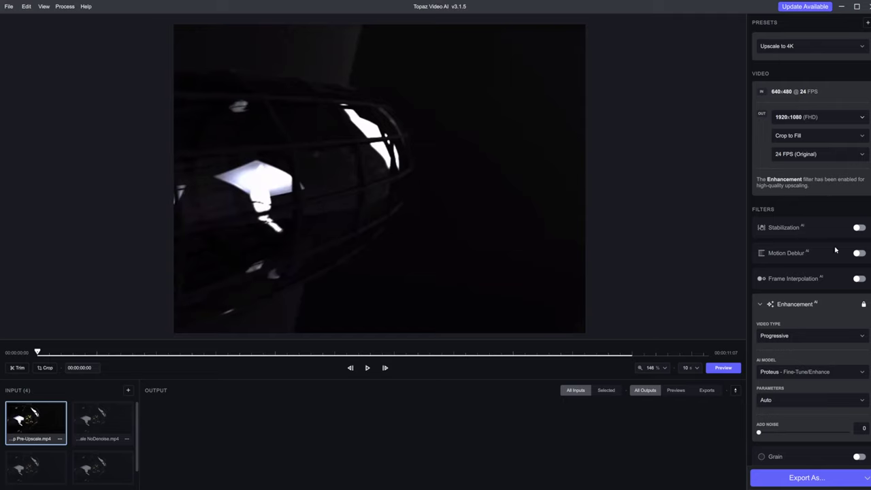
Step: Examine the video types and AI models available for the Enhancement filter
scroll(821, 270, down, 1)
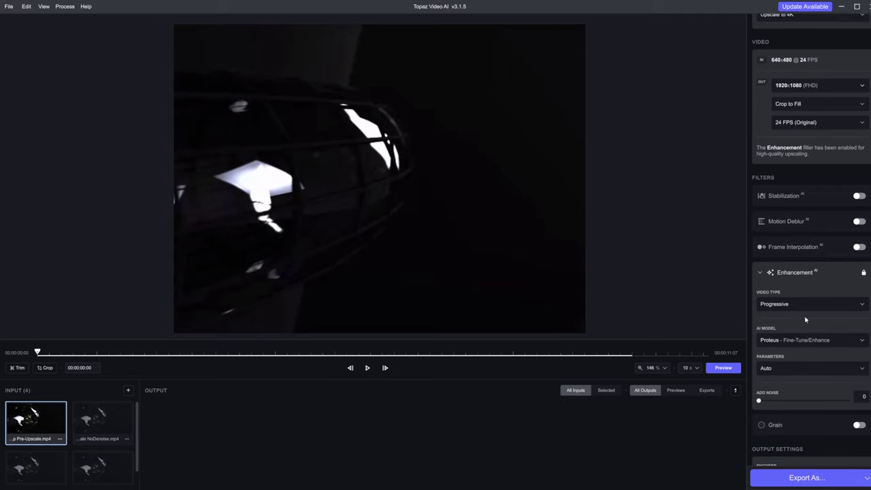
click(804, 307)
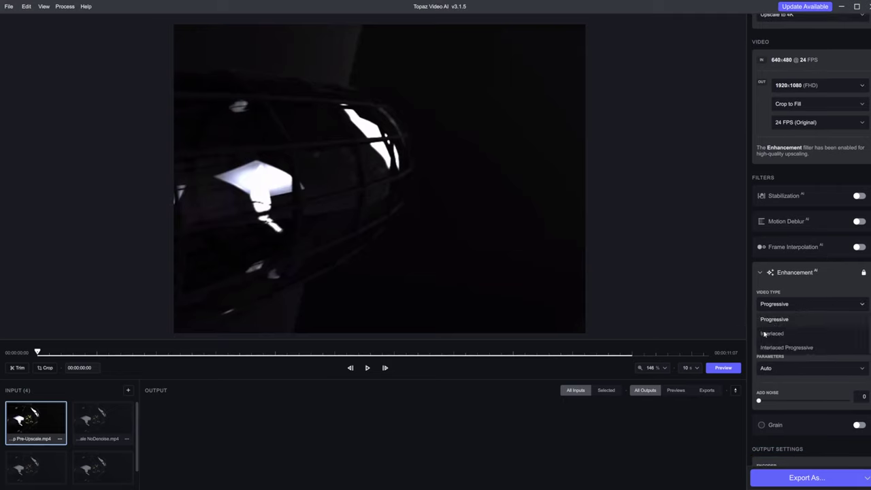
click(827, 294)
scroll(828, 295, down, 1)
click(812, 316)
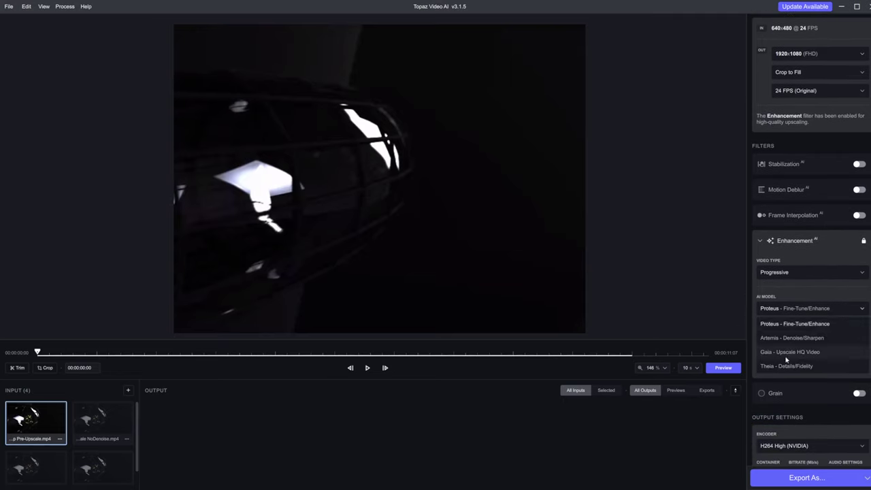
click(813, 308)
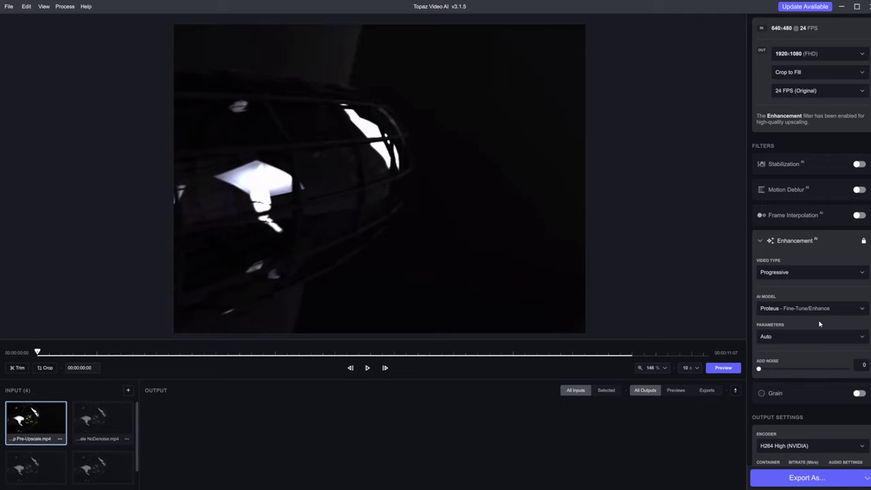
scroll(820, 347, down, 1)
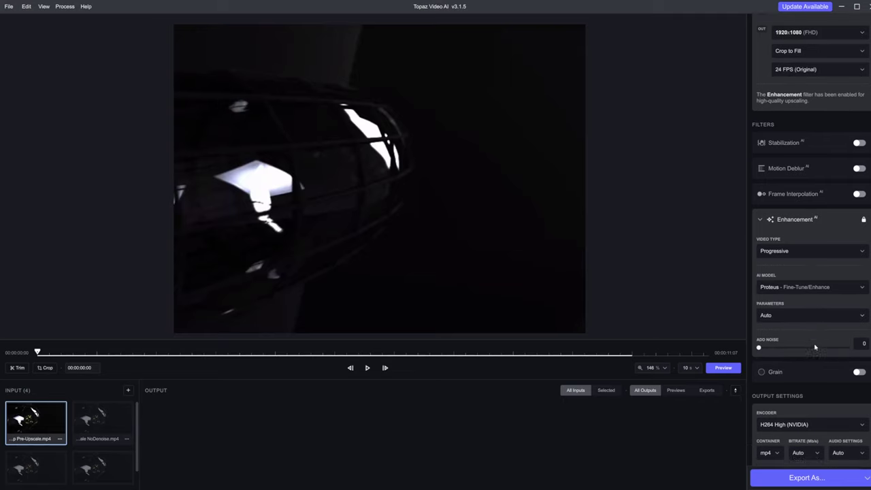
click(793, 281)
click(782, 321)
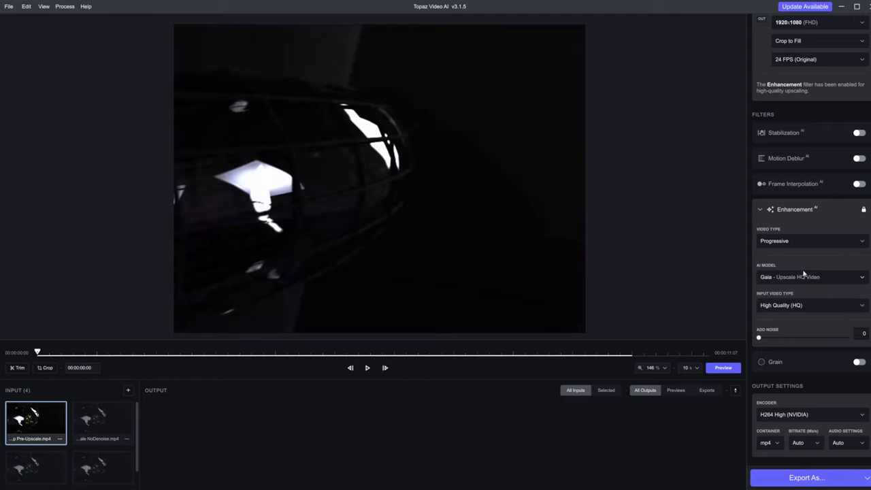
click(791, 308)
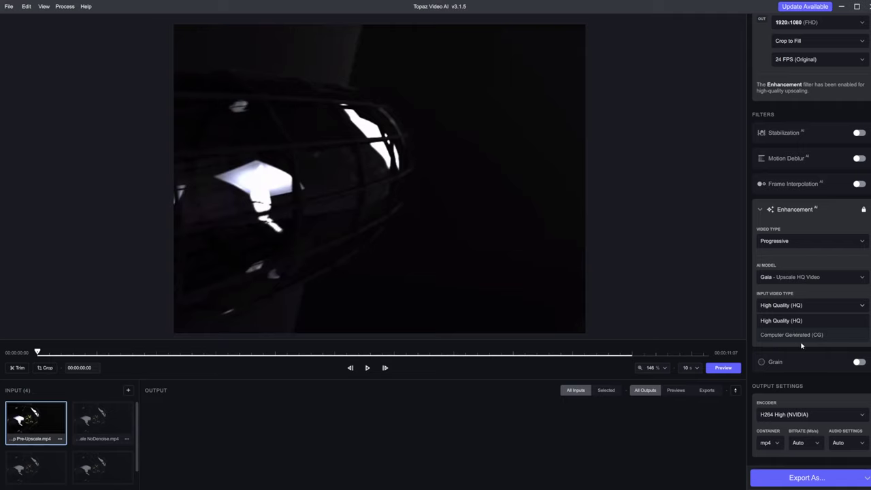
click(806, 297)
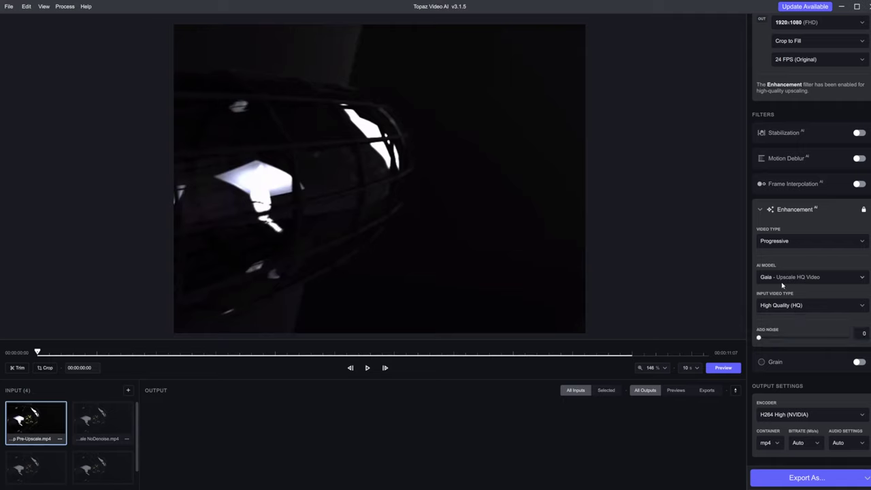
click(813, 280)
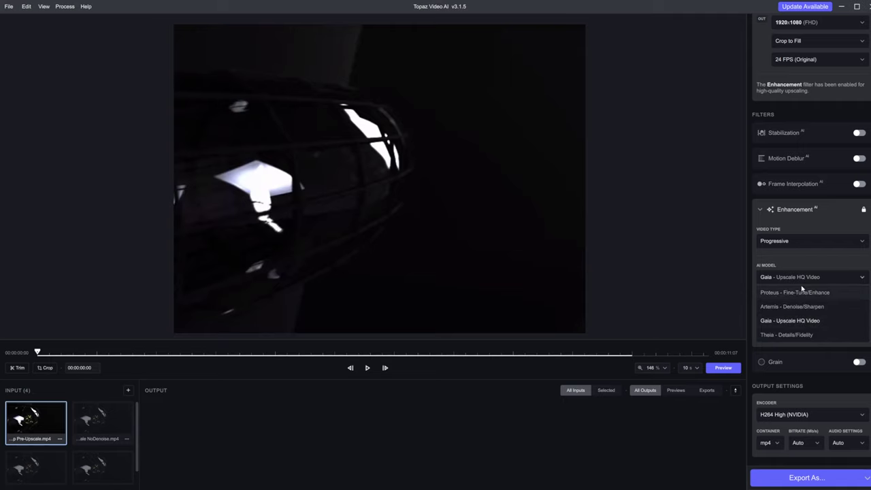
click(797, 292)
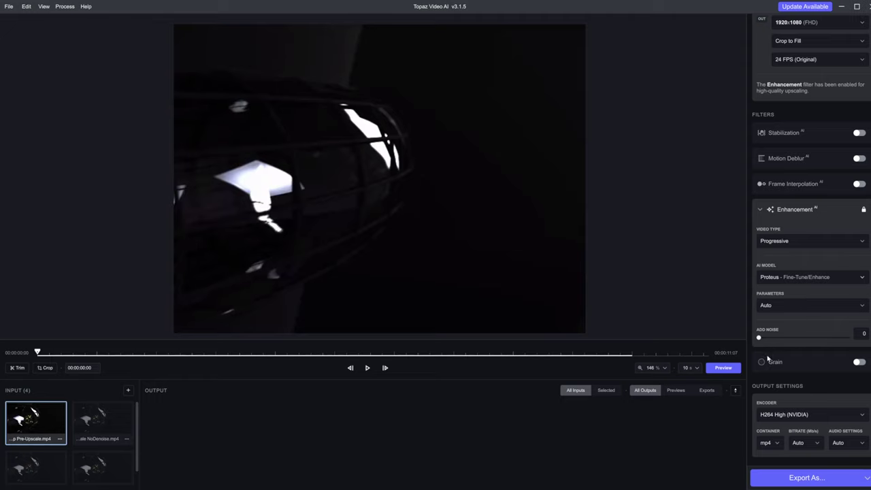
Step: Generate a 10-second preview of the 640x480 clip upscaled to 1920x1080 with Proteus, and play it with both full frames in view
click(722, 368)
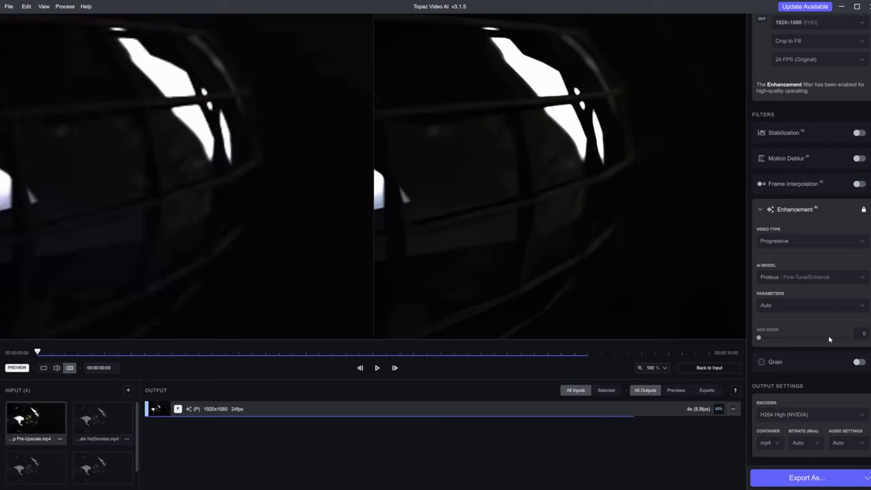
scroll(828, 338, up, 3)
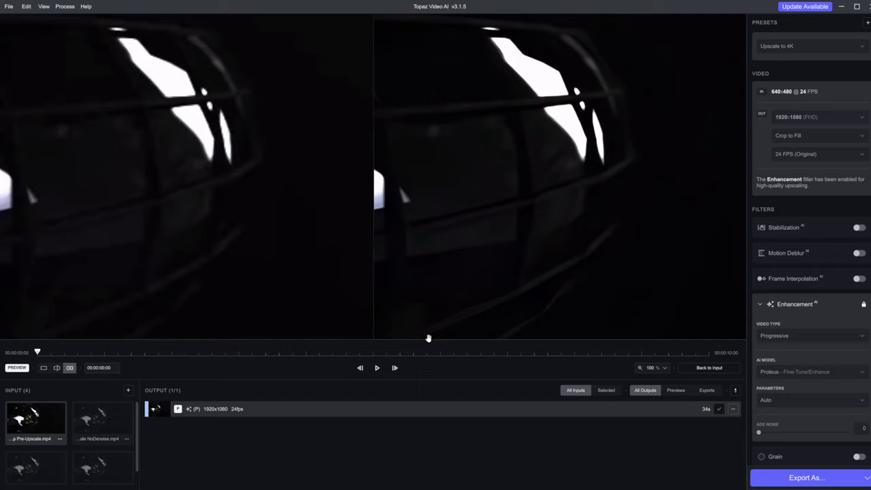
click(376, 368)
scroll(395, 275, down, 4)
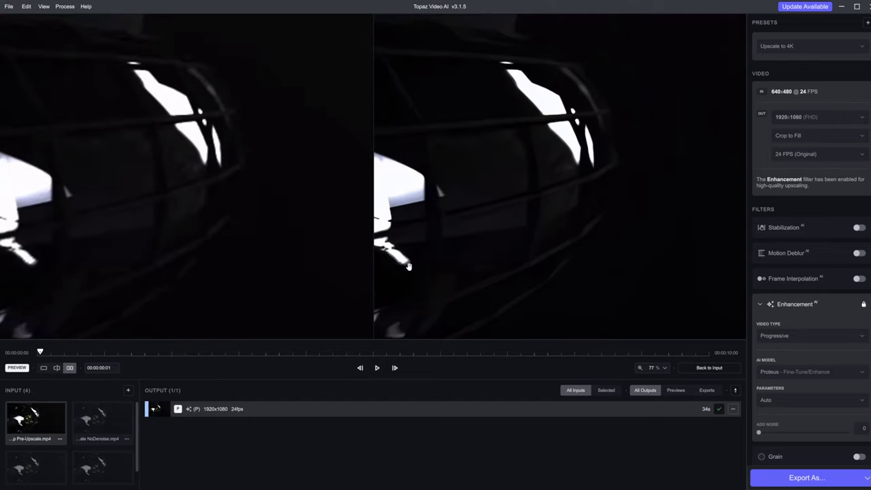
scroll(486, 236, down, 2)
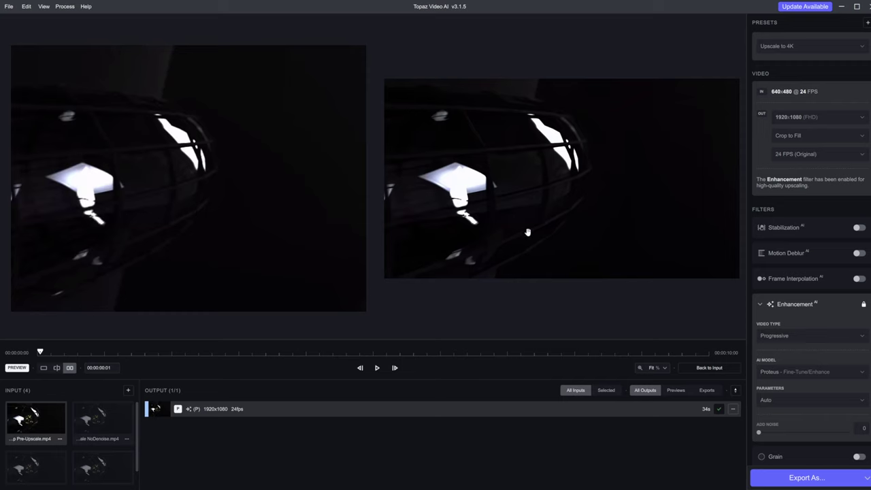
click(377, 368)
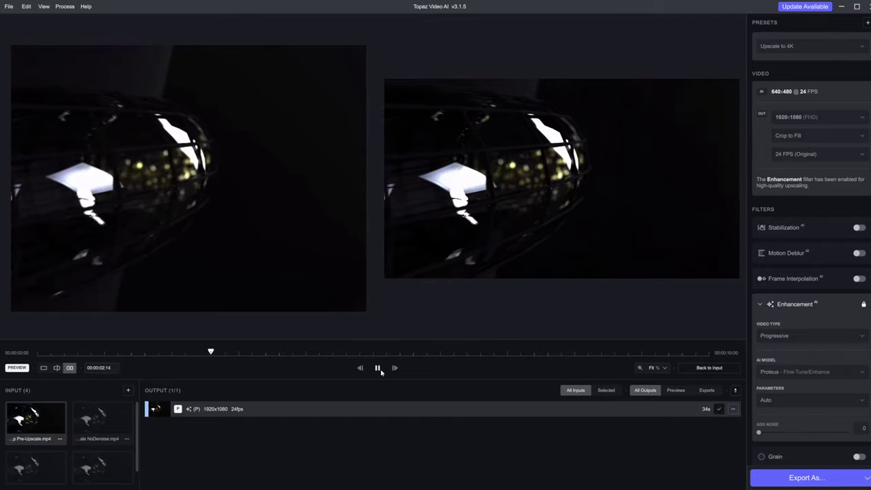
Step: Pause the preview, move to 00:00:07:15, and compare the gold spheres in the original and upscaled images
drag(544, 352, 606, 356)
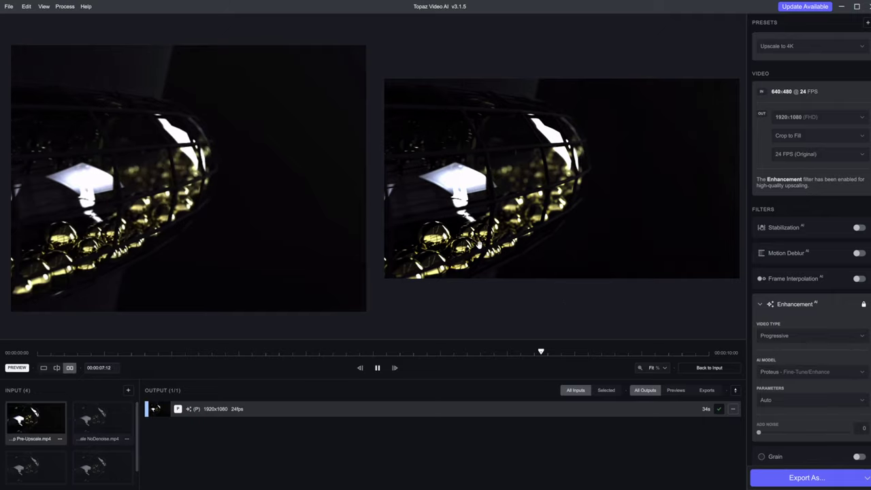
scroll(470, 245, up, 2)
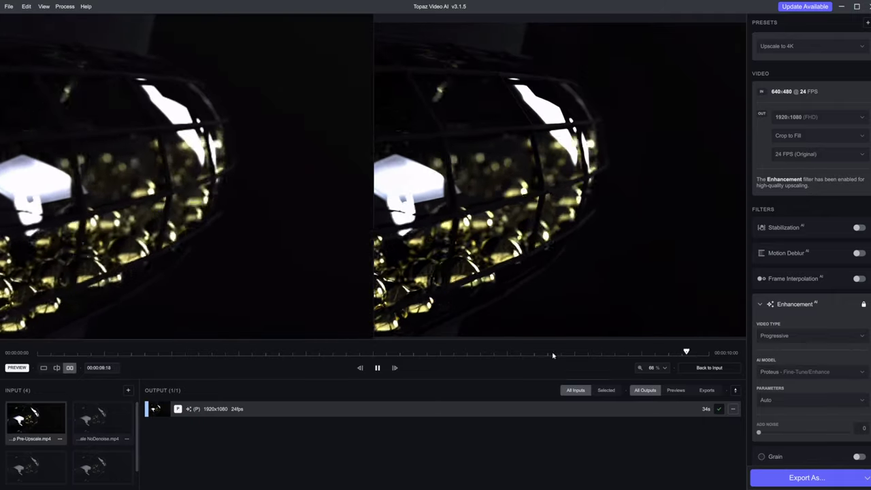
click(378, 368)
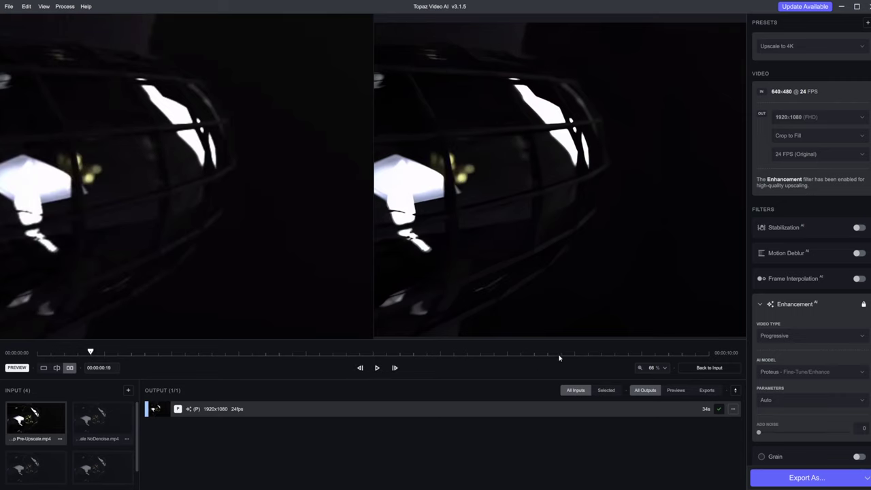
click(549, 353)
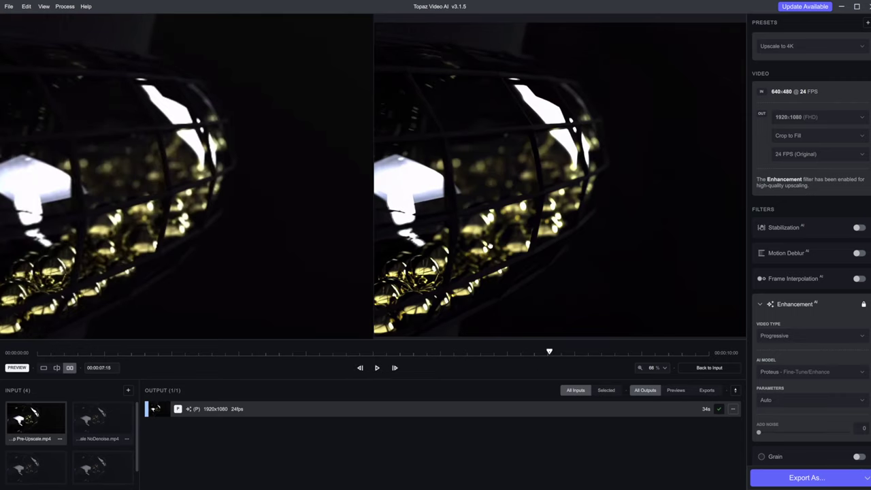
scroll(443, 269, up, 5)
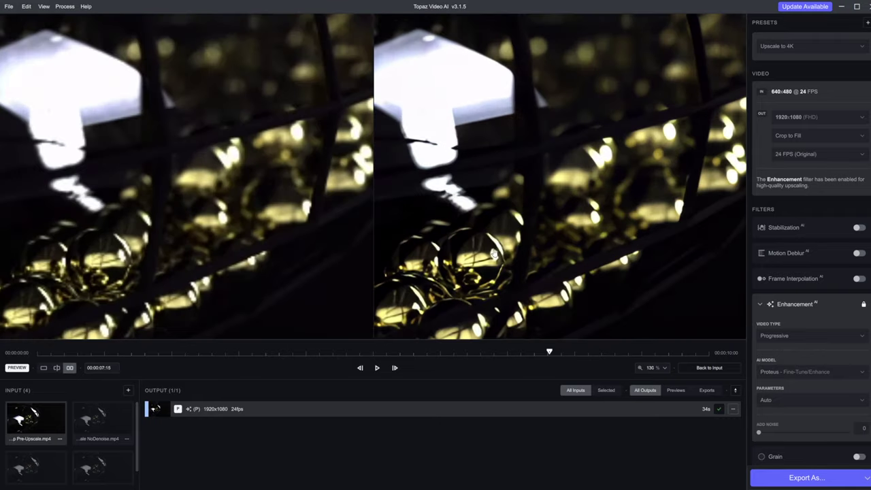
scroll(494, 254, up, 2)
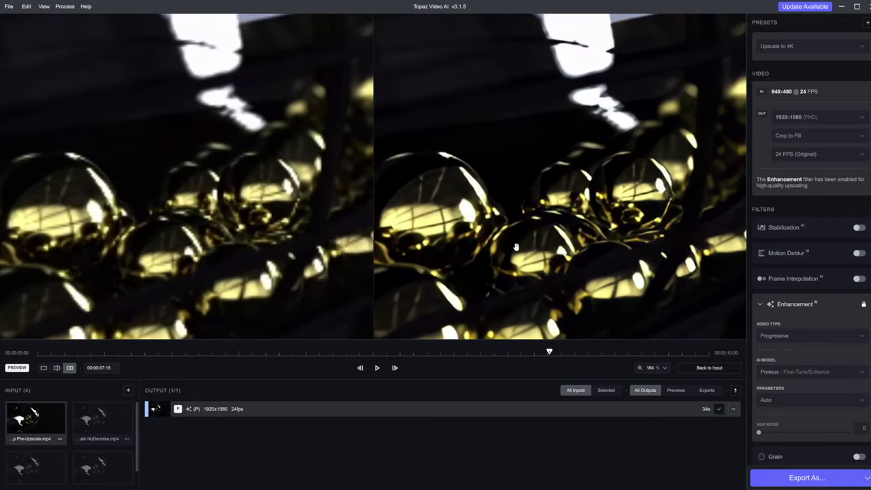
scroll(516, 246, down, 4)
scroll(577, 236, down, 3)
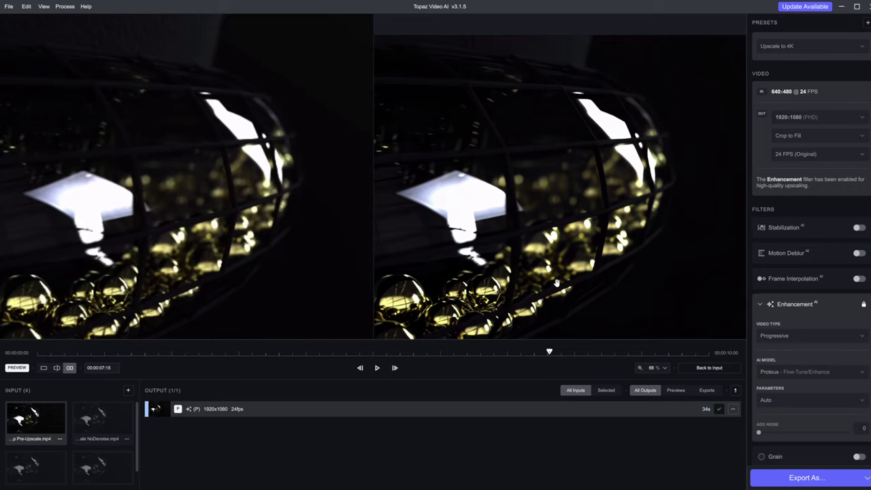
Step: Inspect the spheres' reflections, the wire grid and the blurred background lights close up in both versions
scroll(464, 293, up, 2)
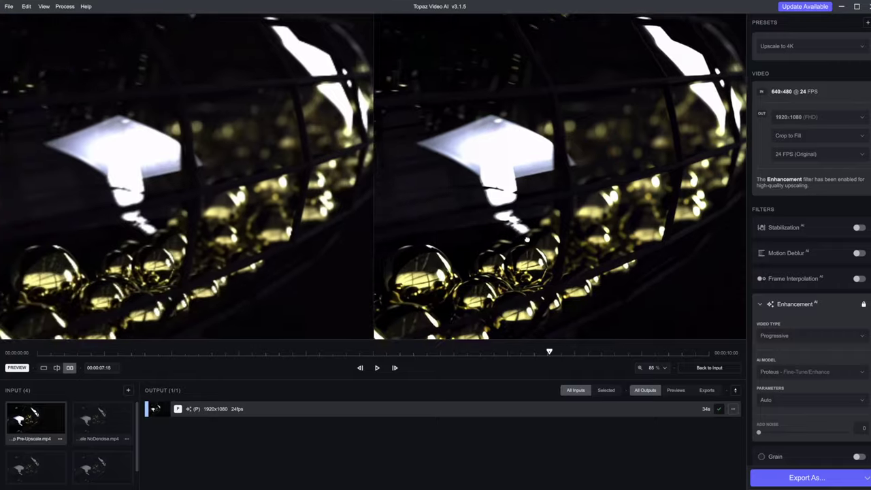
scroll(544, 235, up, 2)
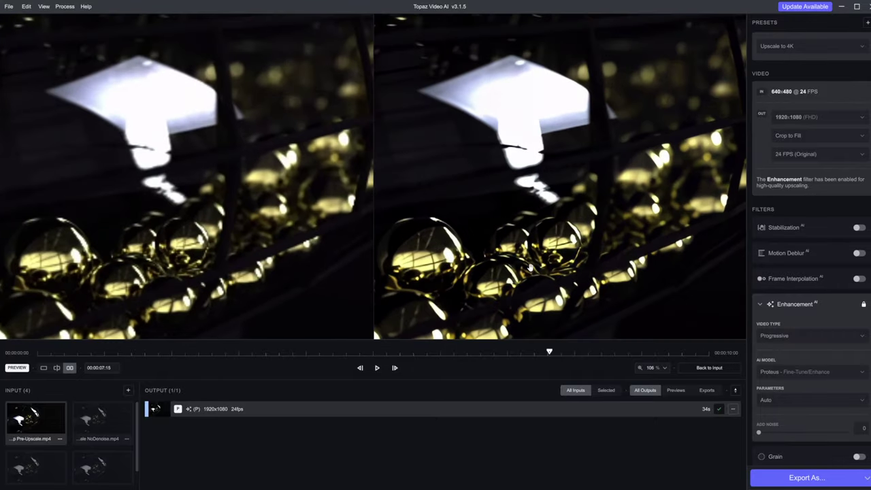
scroll(529, 267, up, 1)
scroll(529, 268, up, 1)
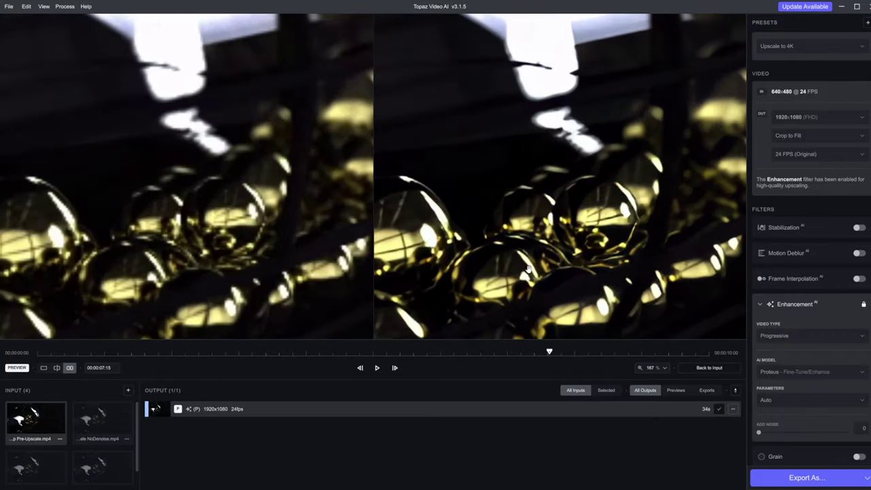
drag(507, 267, 653, 259)
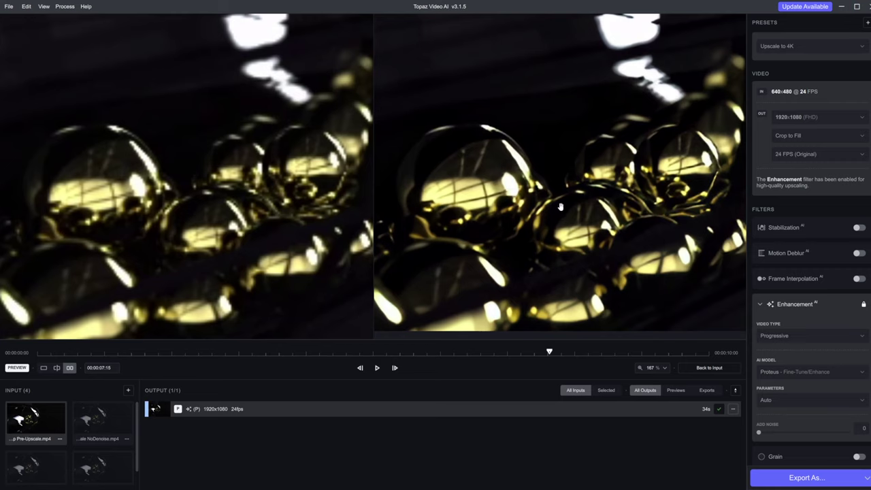
drag(561, 207, 535, 223)
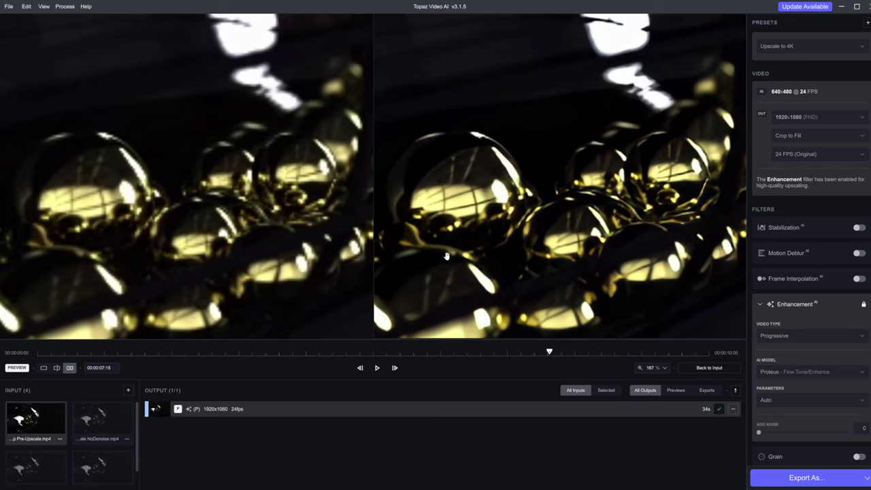
drag(495, 221, 485, 223)
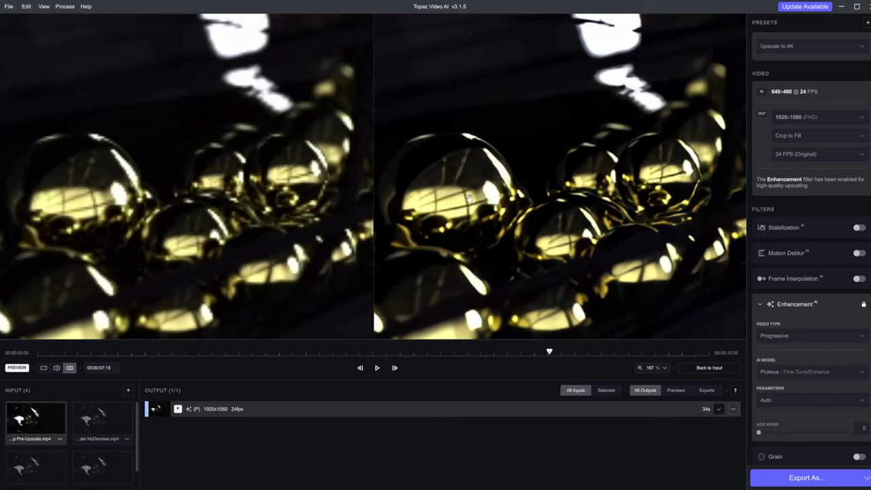
drag(586, 246, 520, 270)
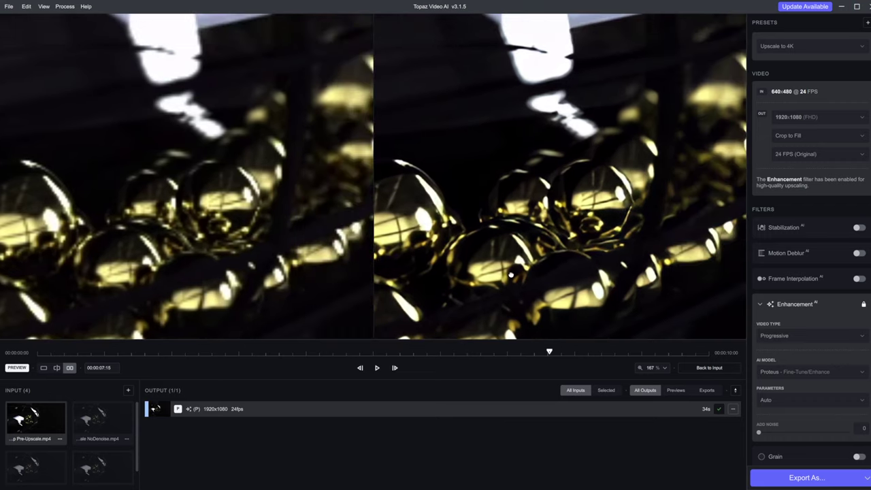
drag(602, 130, 430, 306)
drag(609, 196, 507, 254)
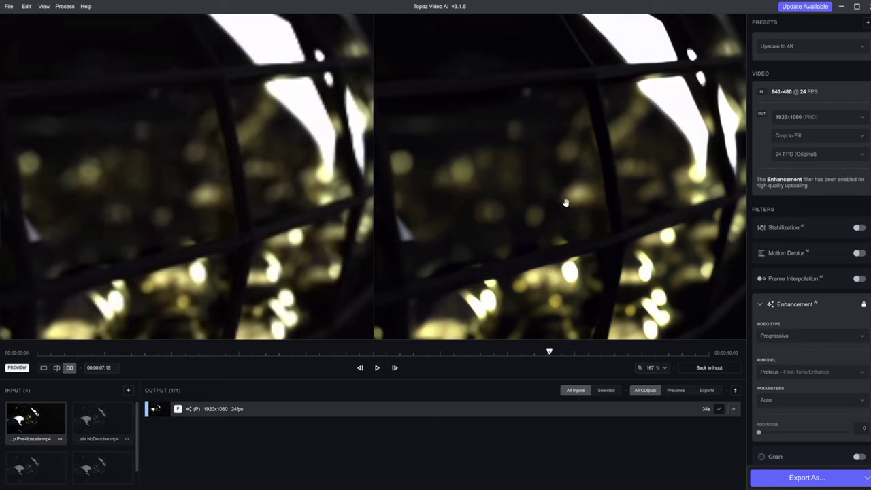
drag(564, 200, 559, 179)
scroll(535, 228, down, 3)
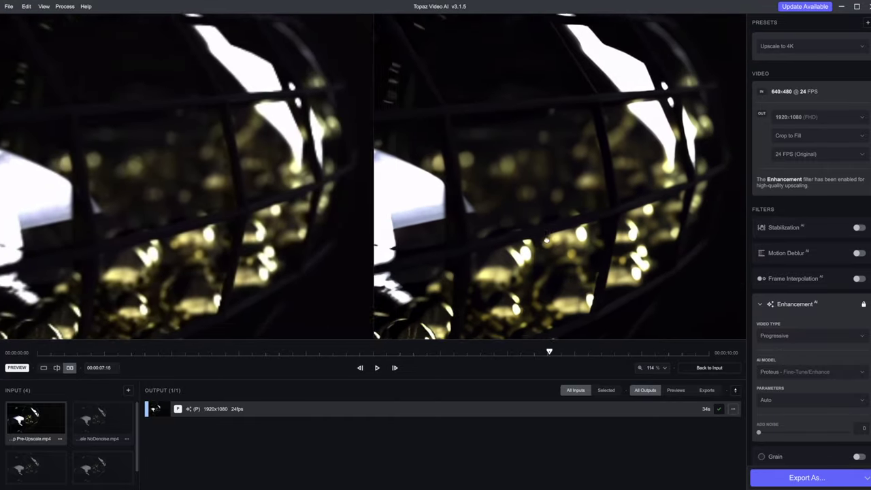
scroll(579, 198, down, 1)
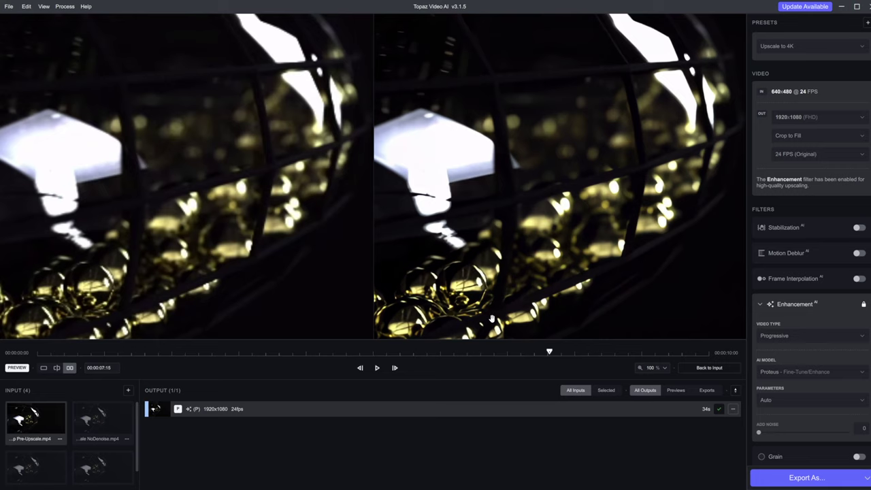
Step: Select the 1280x720 Pre-Upscale input clip, and the 1080p.mp4 clip after it, to view them
click(43, 463)
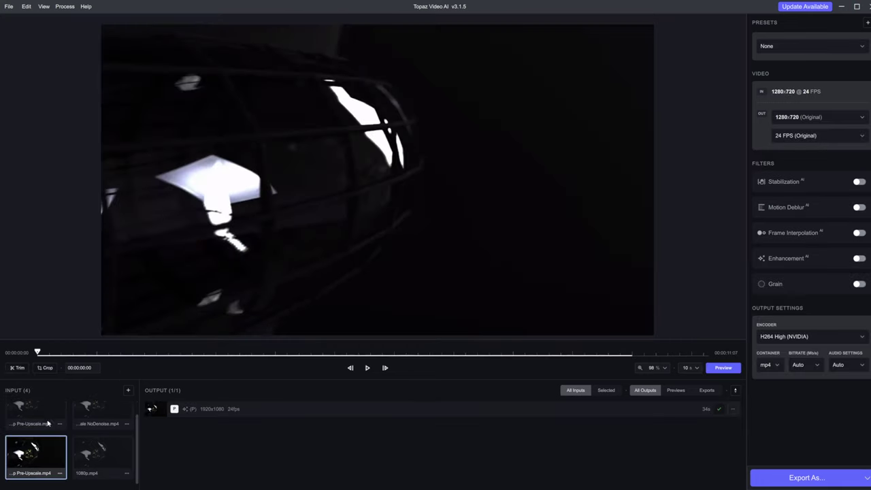
click(100, 447)
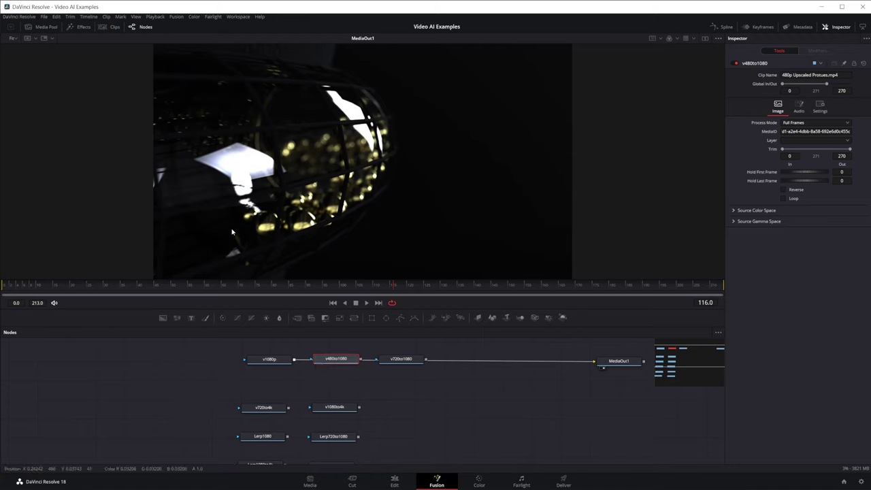
Step: Set up a split-wipe comparison with v1080p in buffer A and v480to1080 in buffer B
click(35, 38)
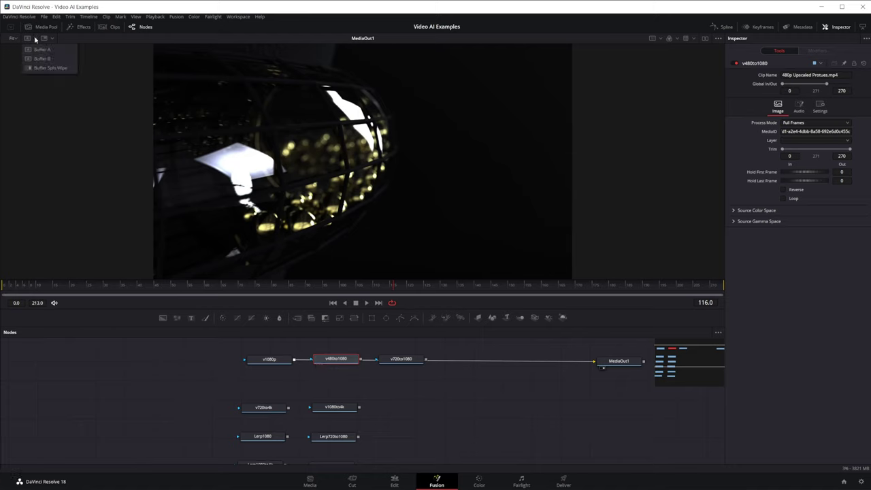
click(61, 69)
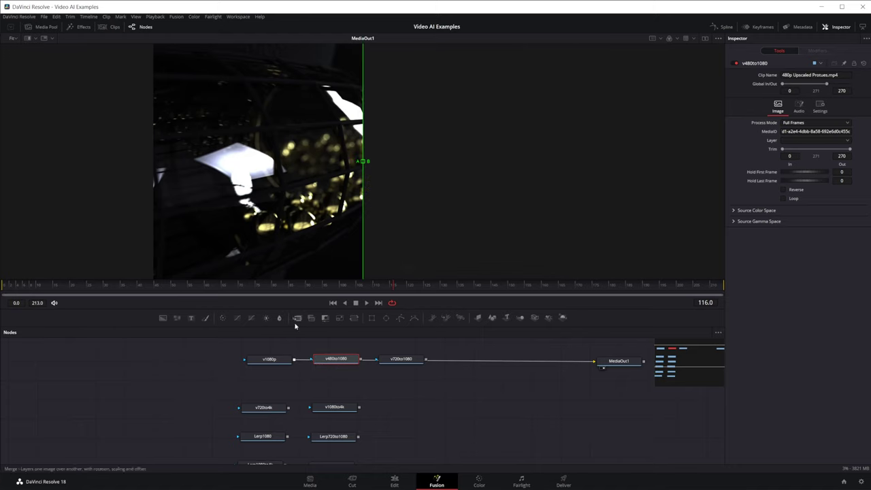
click(276, 360)
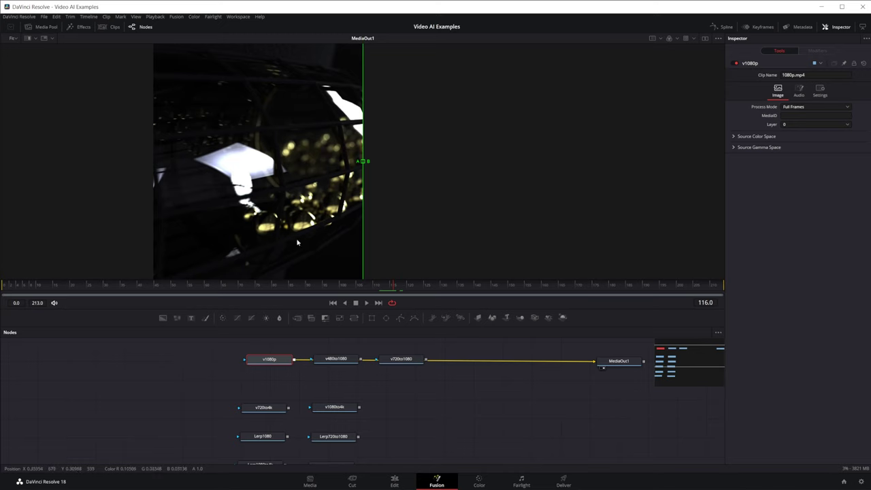
key(1)
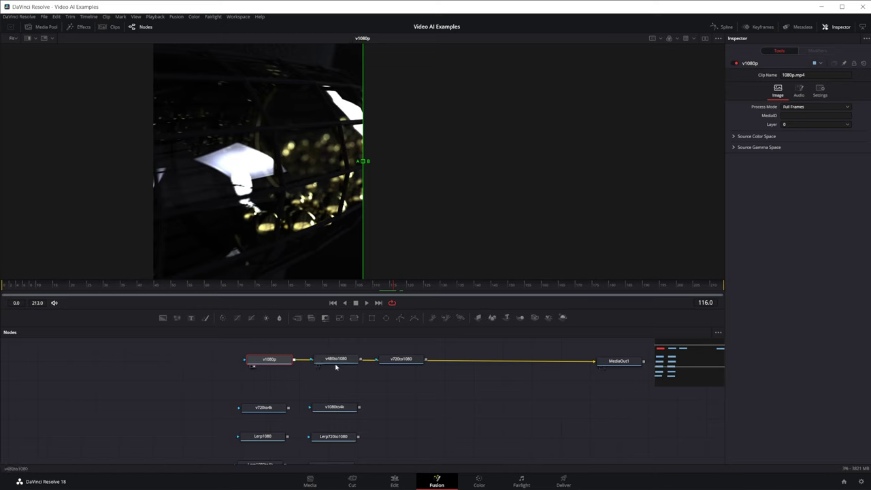
drag(333, 367, 451, 171)
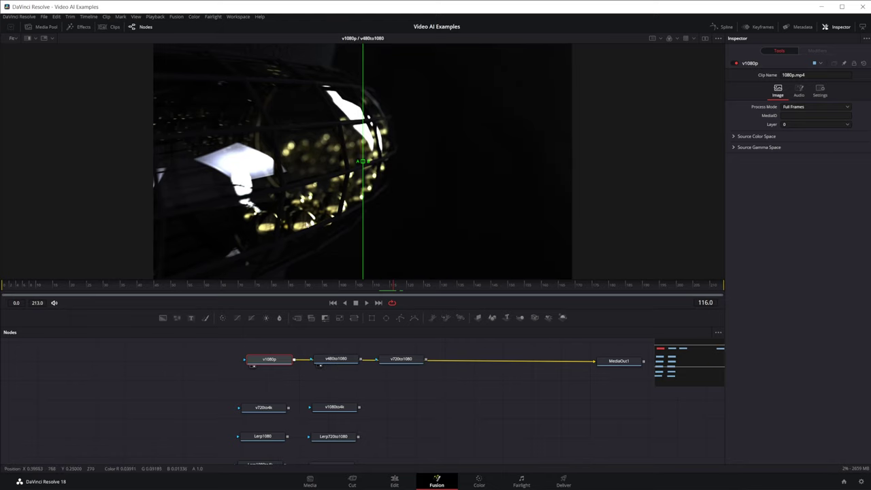
Step: Go to frame 131 and enlarge the viewer, with the wipe line positioned over the gold spheres
click(443, 286)
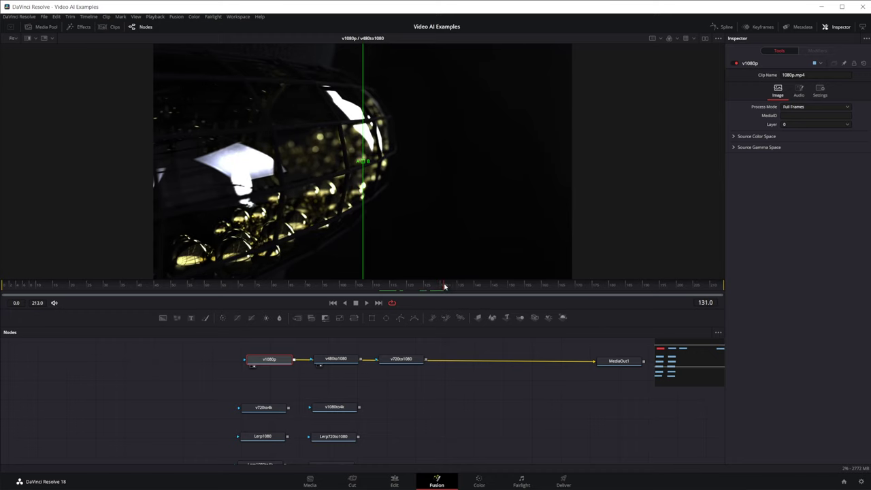
mouse_move(349, 219)
mouse_down()
mouse_move(377, 207)
mouse_move(463, 210)
mouse_up()
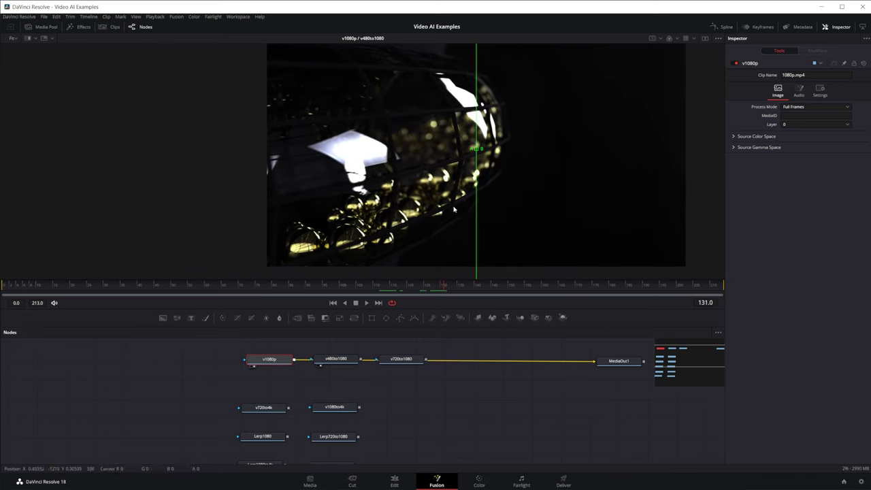
drag(478, 154, 358, 232)
scroll(352, 239, up, 5)
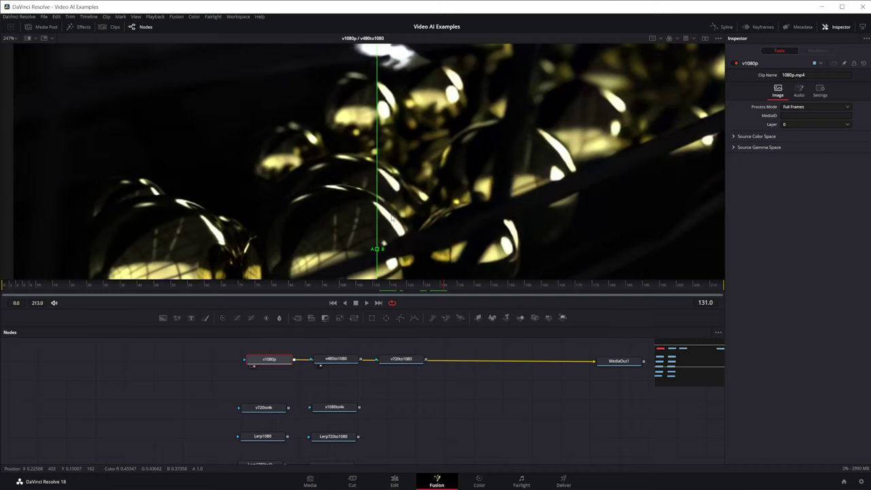
scroll(391, 217, down, 3)
drag(406, 205, 457, 182)
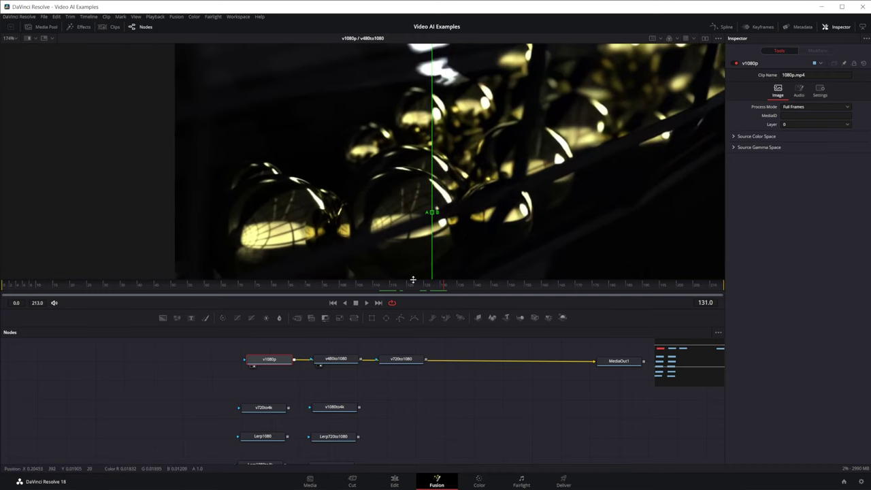
drag(421, 279, 420, 366)
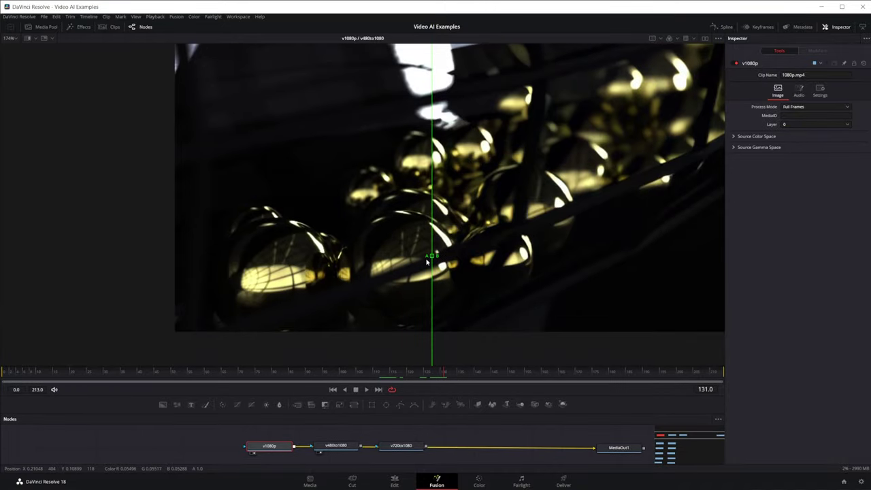
Step: Sweep the wipe line across the gold spheres to compare their reflections and edges in v1080p and v480to1080
scroll(442, 259, up, 2)
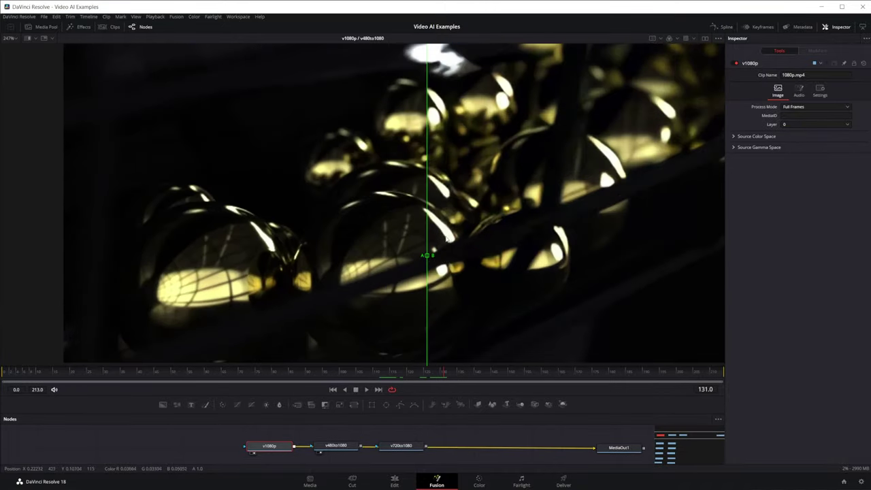
drag(432, 256, 513, 235)
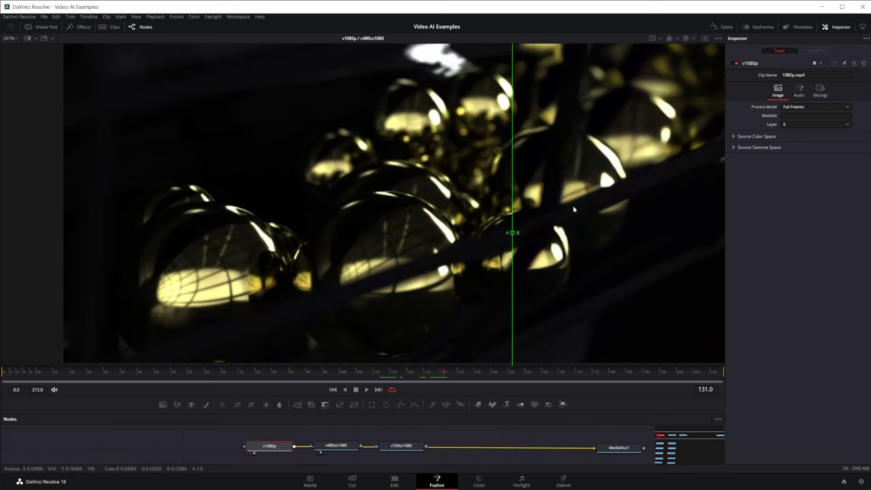
drag(513, 234, 382, 284)
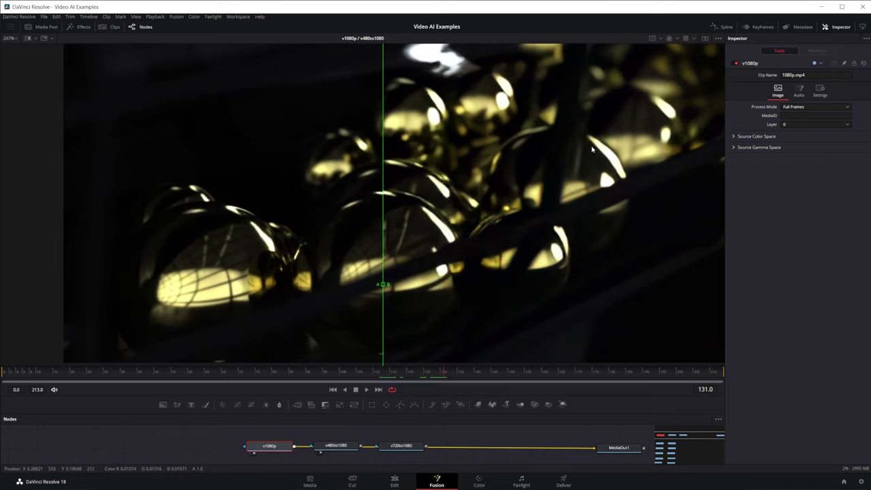
drag(591, 148, 519, 223)
scroll(348, 321, up, 3)
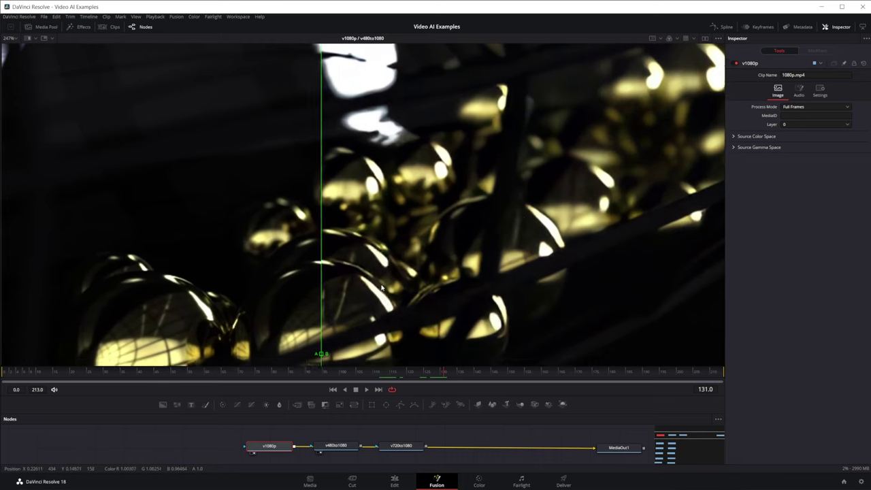
drag(371, 296, 502, 296)
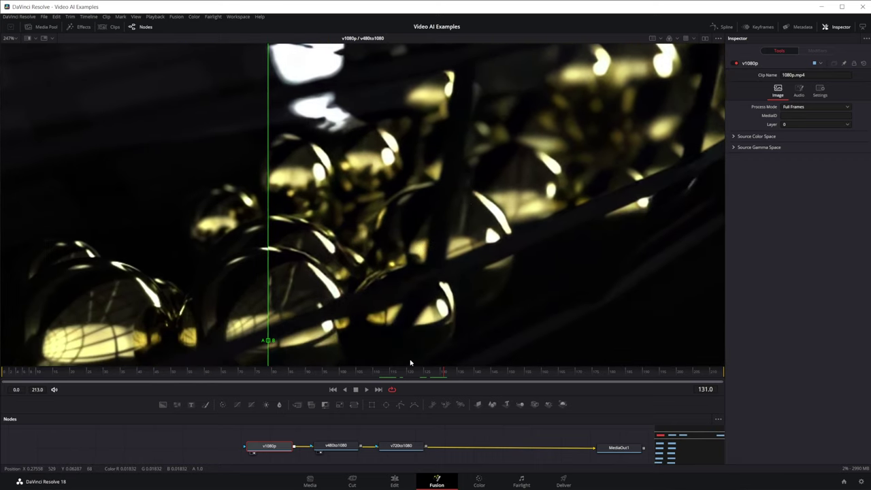
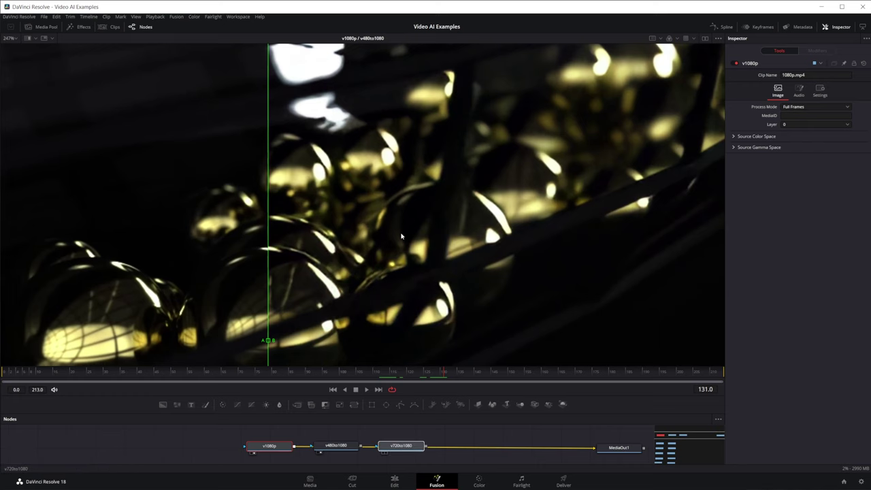
Step: Replace buffer B with v720to1080 and compare the wire-grid reflections in the gold spheres with v1080p close up
drag(395, 193, 379, 290)
drag(315, 330, 408, 279)
drag(341, 312, 92, 328)
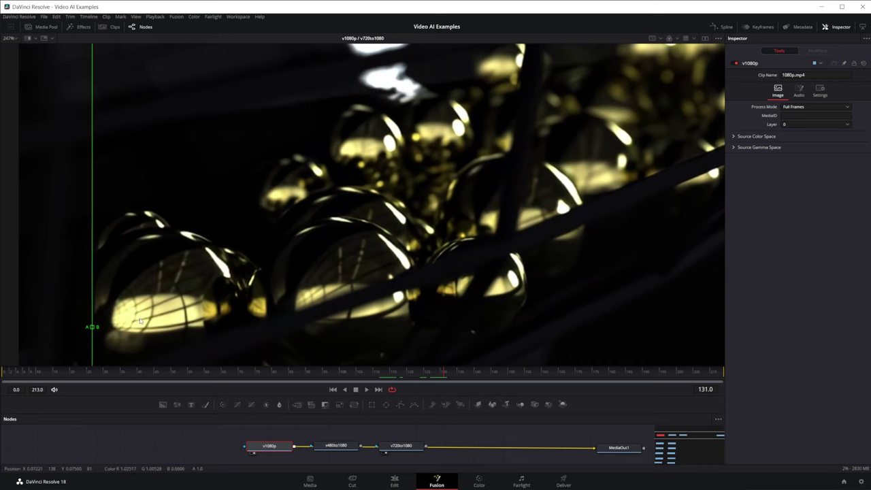
scroll(140, 320, up, 3)
drag(117, 277, 270, 289)
scroll(398, 226, down, 5)
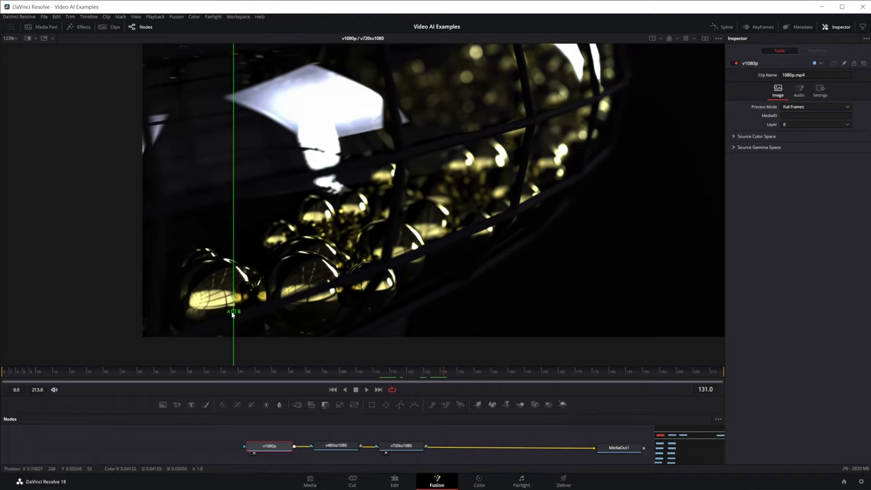
drag(235, 312, 325, 262)
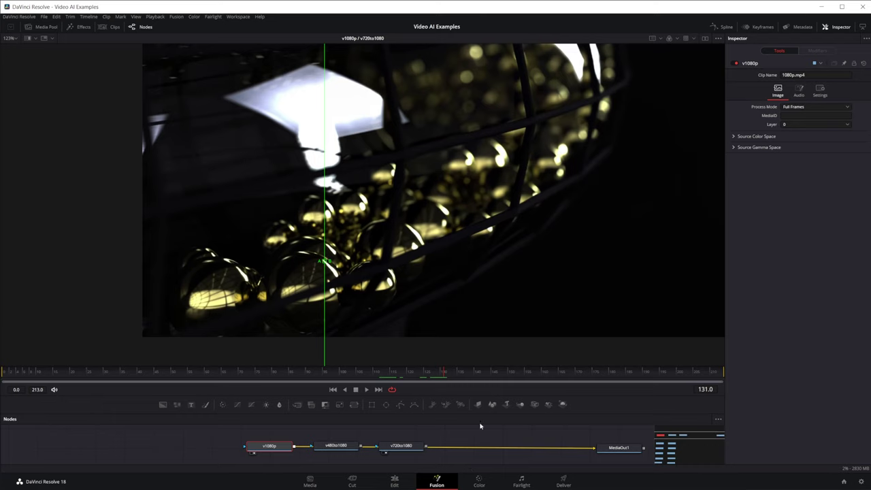
Step: Enlarge the node area and load v1080to4k into buffer A and v720to4k into buffer B of the split wipe
scroll(455, 442, down, 1)
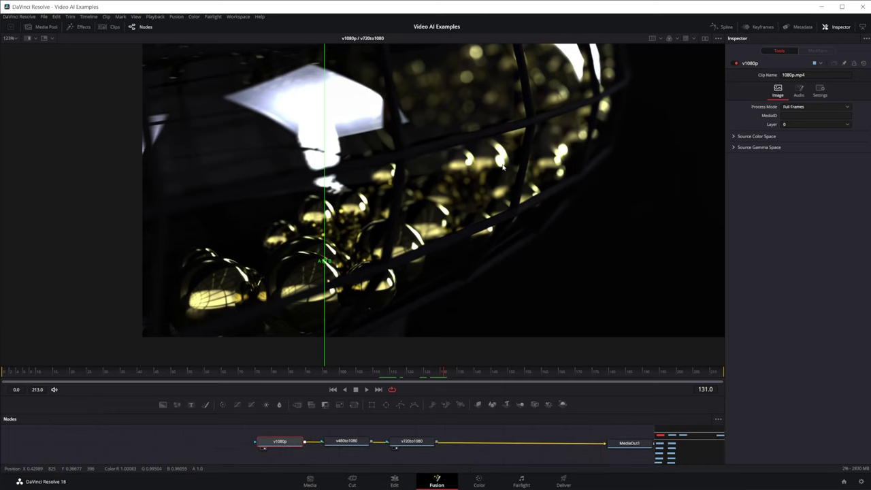
scroll(462, 448, up, 5)
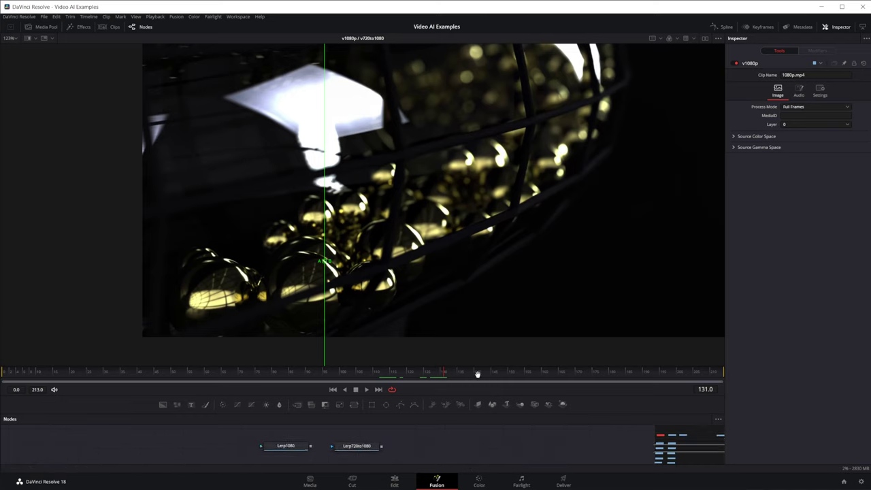
scroll(436, 433, down, 2)
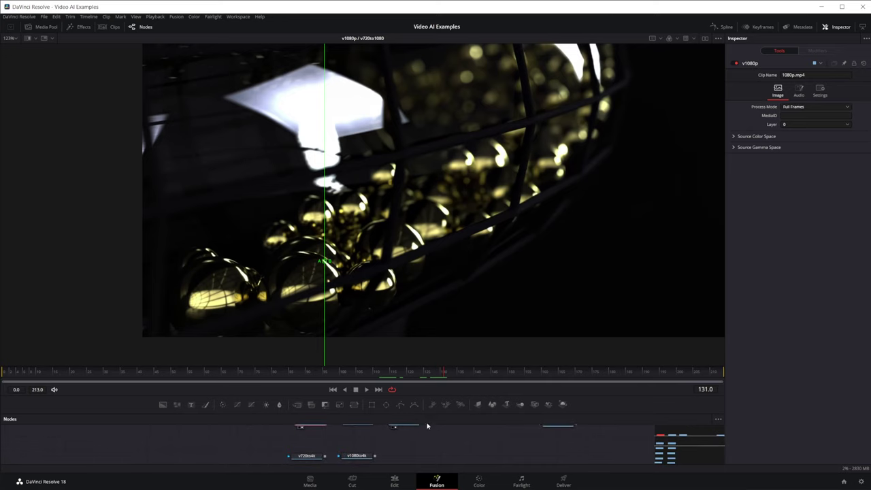
scroll(426, 435, up, 2)
drag(422, 364, 436, 293)
scroll(424, 414, up, 2)
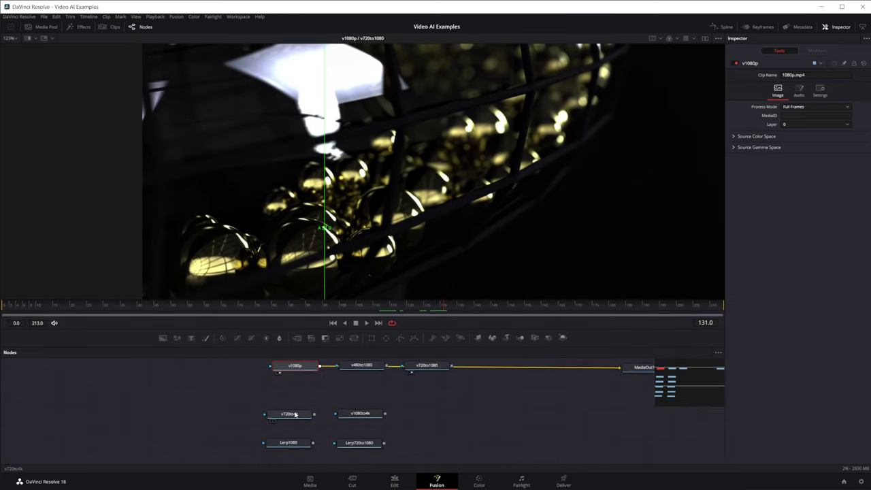
click(295, 415)
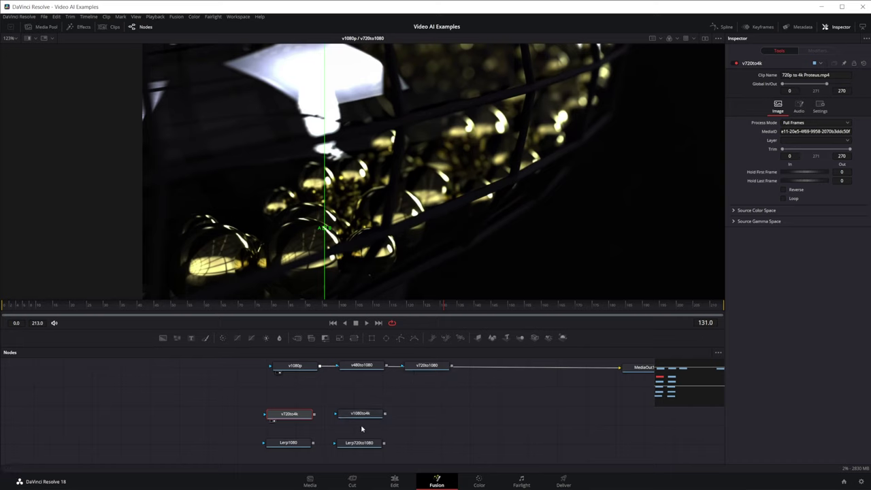
key(2)
drag(361, 414, 332, 227)
scroll(289, 229, down, 5)
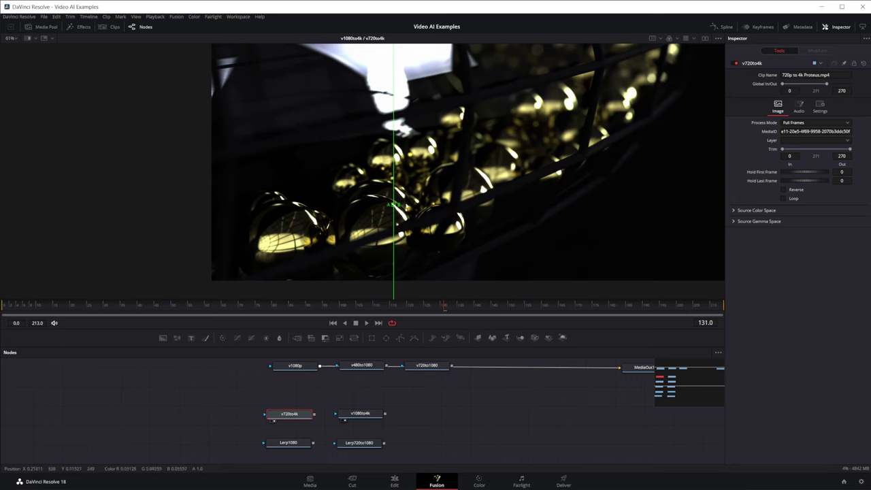
Step: Compare the gold spheres and the grid reflection in the leftmost sphere between v1080to4k and v720to4k
scroll(433, 192, up, 3)
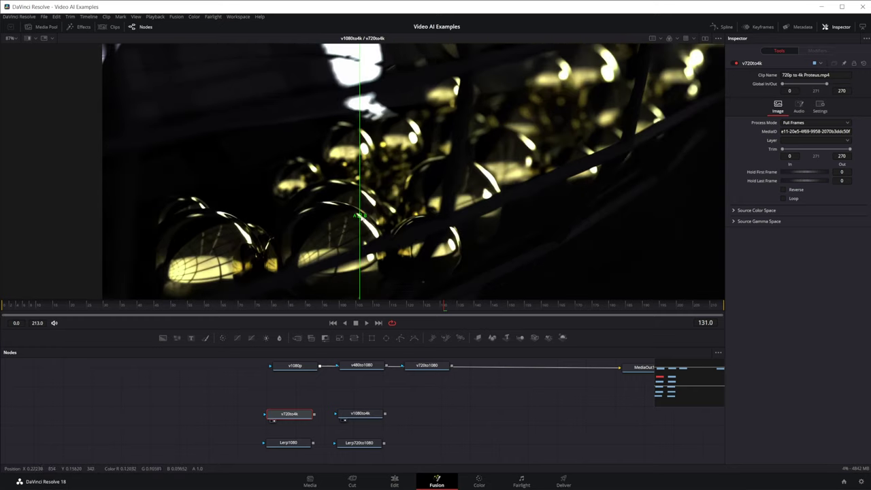
drag(359, 216, 270, 228)
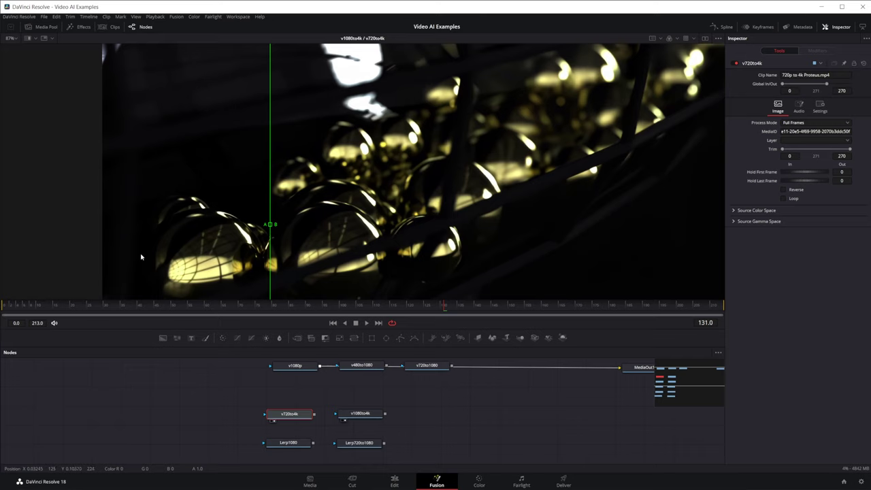
drag(270, 227, 136, 270)
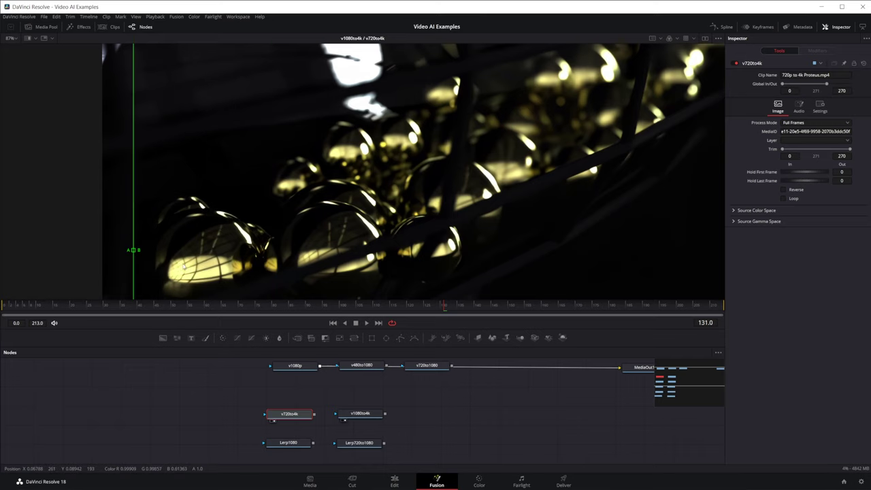
scroll(182, 266, up, 6)
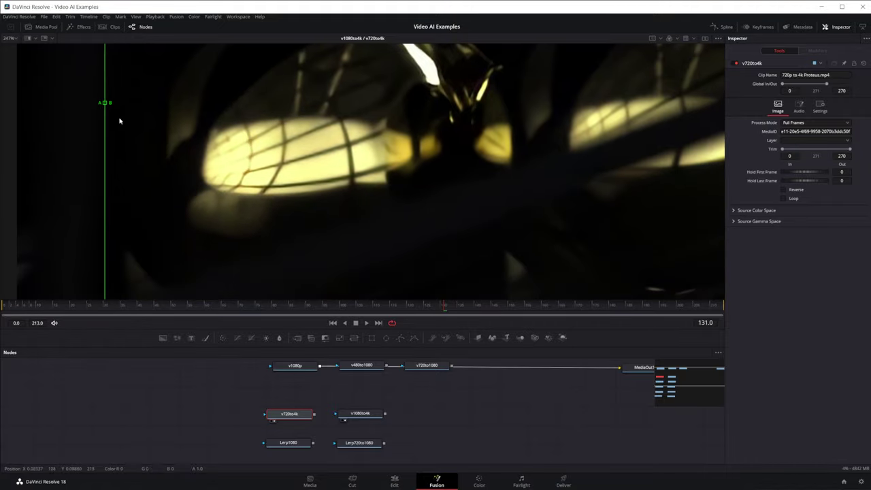
drag(107, 107, 170, 185)
scroll(428, 140, down, 4)
scroll(433, 135, down, 4)
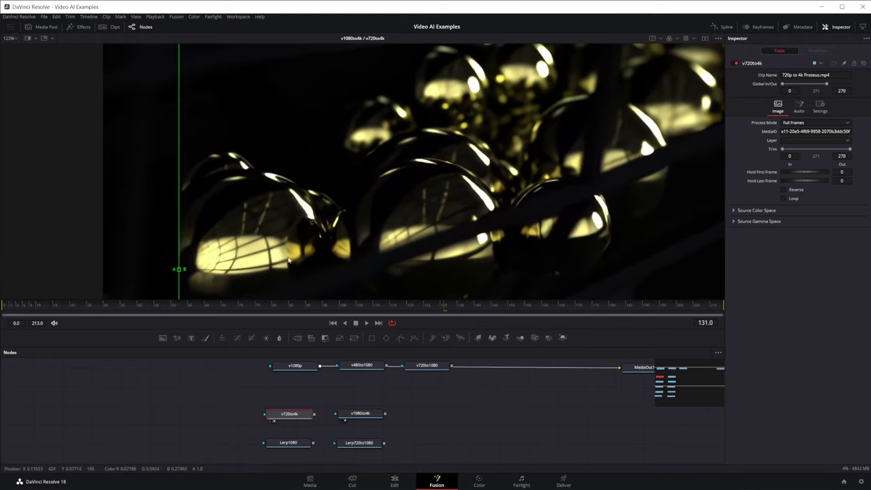
Step: Compare the blurred gold highlights, wire cage and white reflections in the 4K versions by moving the wipe line across them
drag(248, 226, 635, 191)
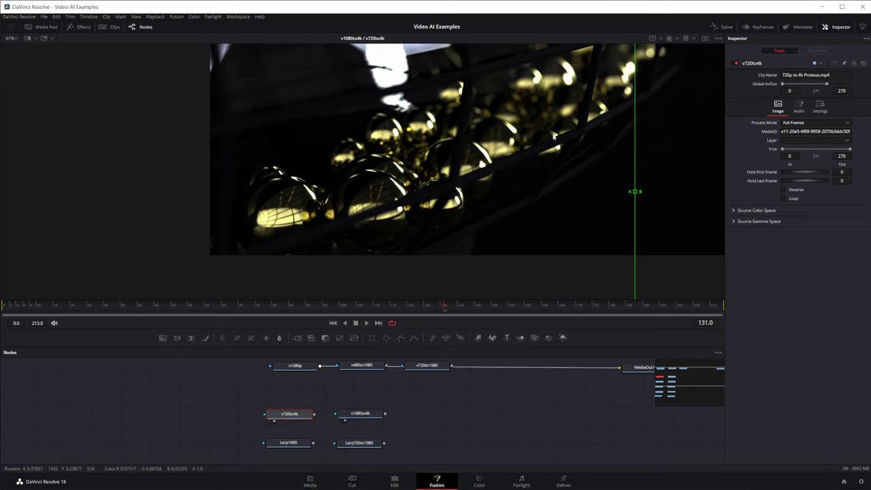
scroll(466, 194, up, 4)
drag(453, 290, 378, 164)
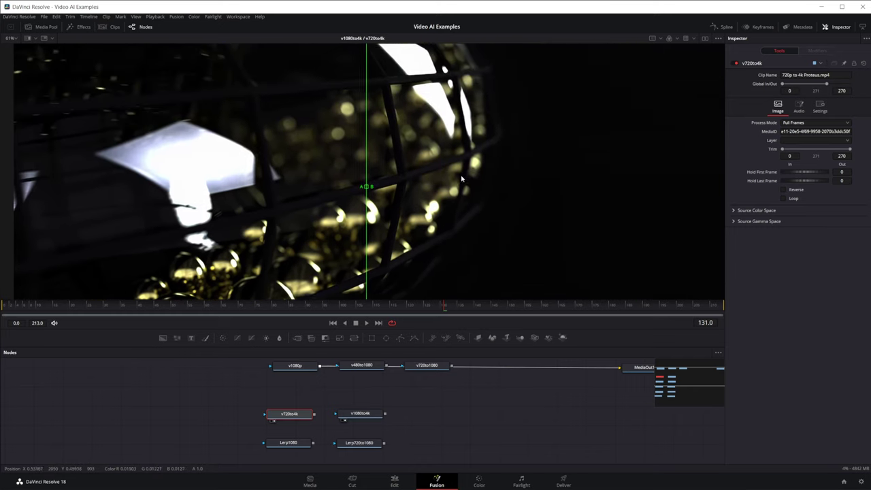
drag(461, 178, 461, 264)
drag(385, 271, 460, 255)
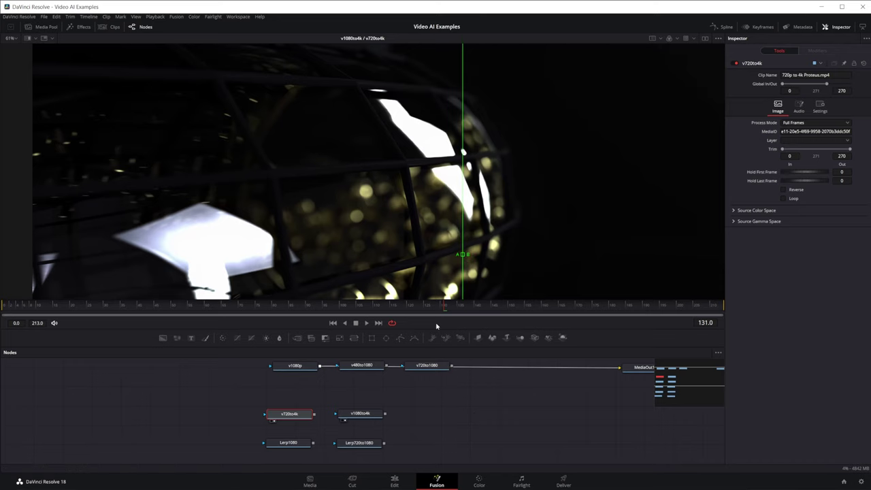
drag(445, 420, 447, 366)
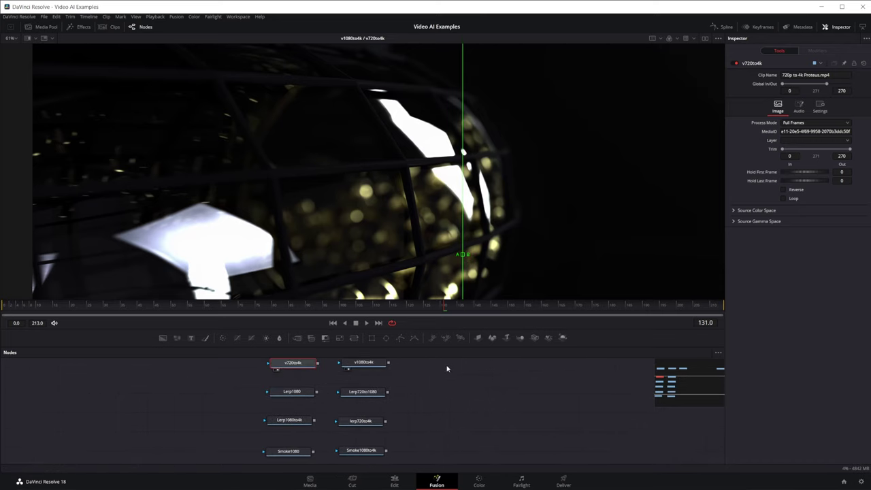
scroll(463, 201, down, 2)
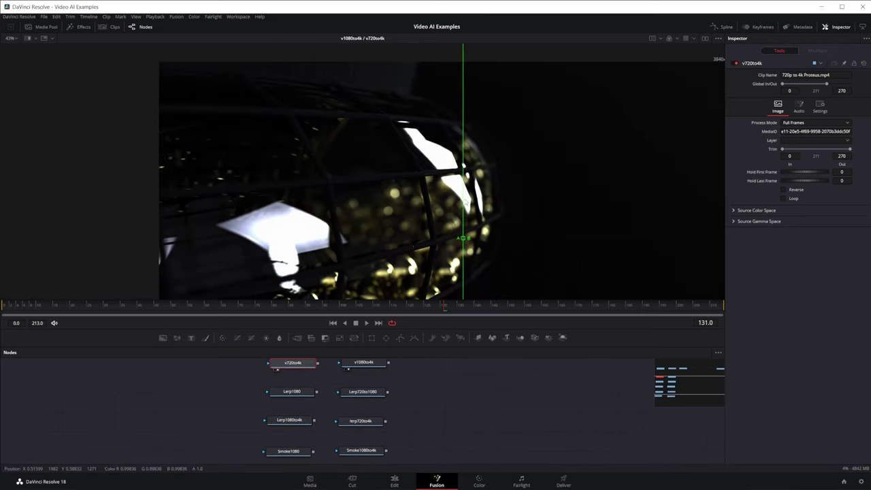
Step: Load Lerp1080 into buffer A and Lerp720to1080 into buffer B of the split wipe
click(300, 394)
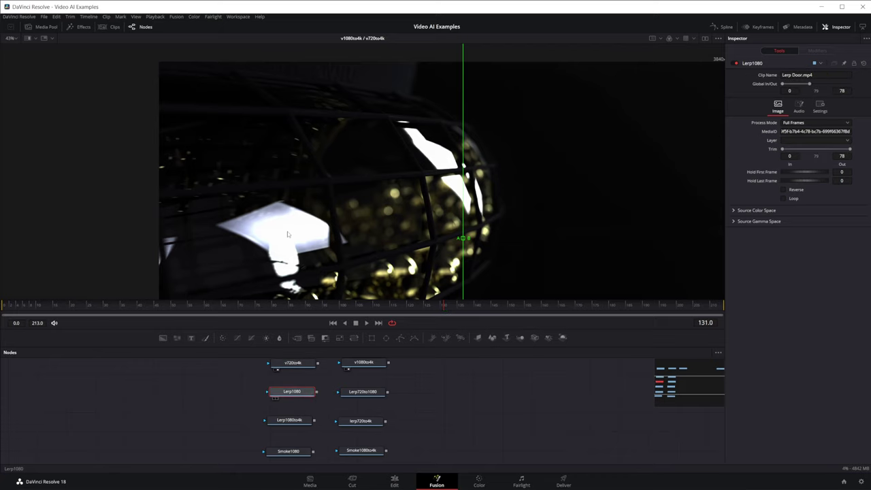
key(1)
ctrl+click(363, 393)
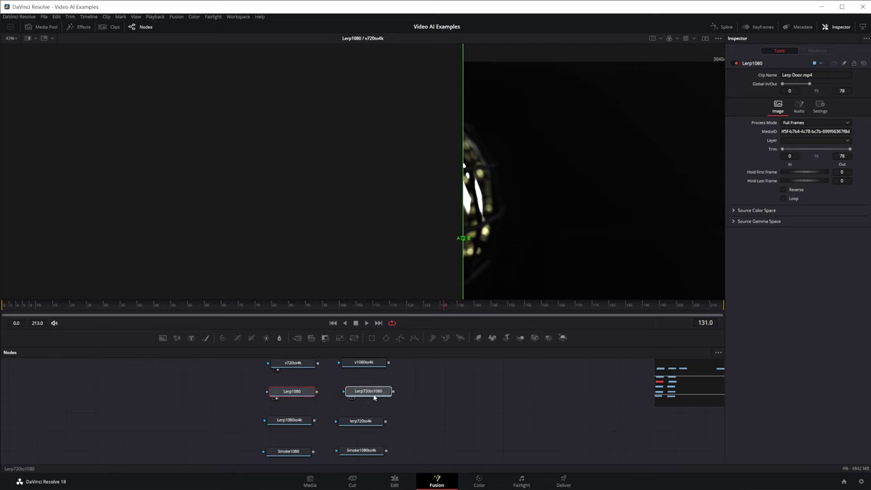
key(2)
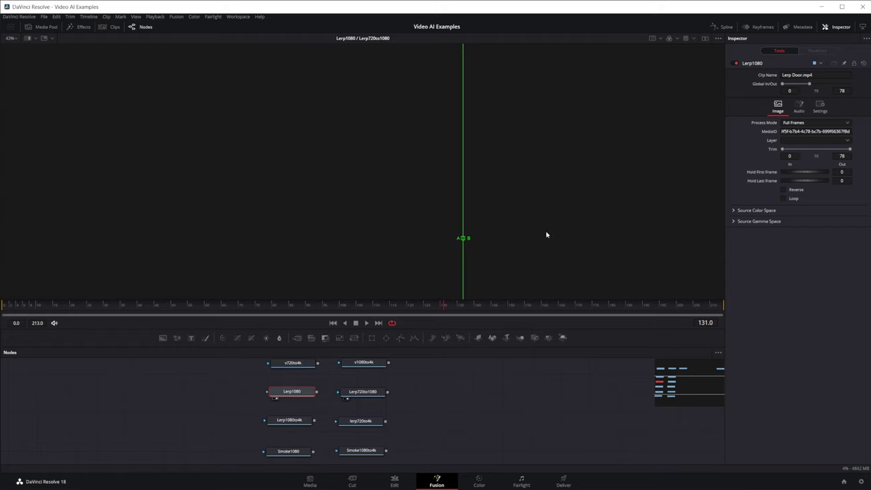
Step: Compare the motion-blurred chrome ball on the green rail across the wipe line at frames 35 and 34, ending at frame 28
drag(349, 308, 121, 309)
drag(416, 208, 321, 191)
scroll(379, 254, up, 3)
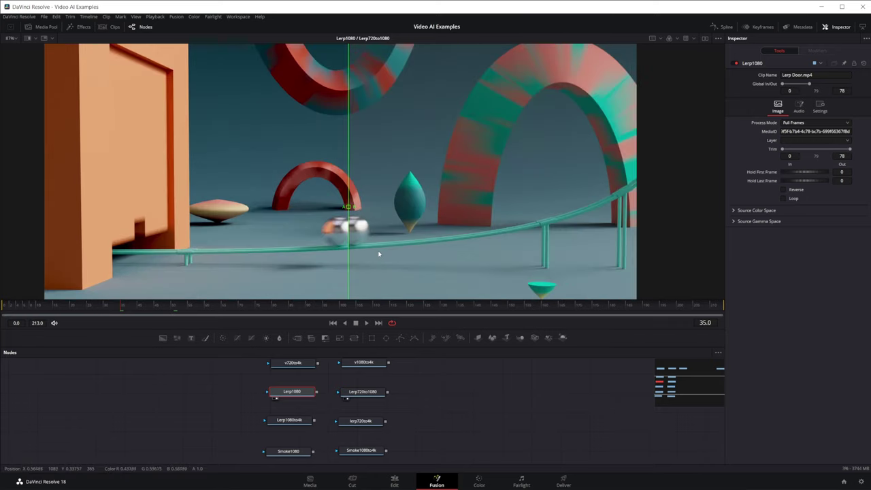
drag(361, 241, 381, 173)
mouse_move(117, 307)
mouse_down()
mouse_move(128, 307)
mouse_move(117, 306)
mouse_up()
mouse_move(364, 145)
mouse_down()
mouse_move(350, 141)
mouse_move(428, 141)
mouse_move(370, 143)
mouse_up()
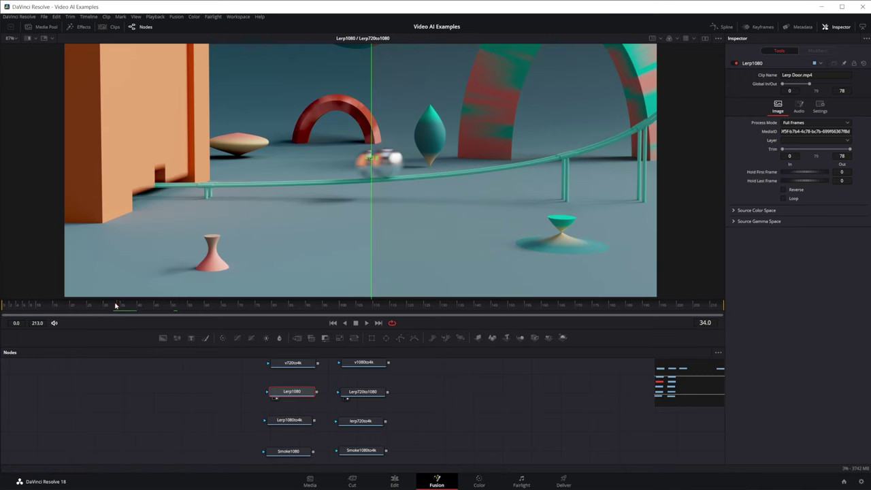
mouse_move(101, 309)
mouse_down()
mouse_move(59, 307)
mouse_move(96, 307)
mouse_up()
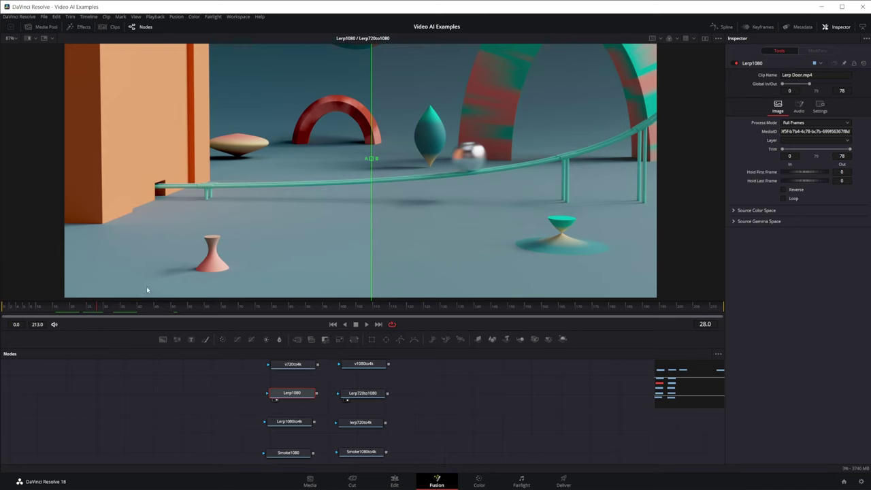
Step: Compare the green rail, small red arch and floor shadows at frame 28 between Lerp1080 and Lerp720to1080 close up
drag(370, 158, 325, 203)
scroll(351, 157, up, 4)
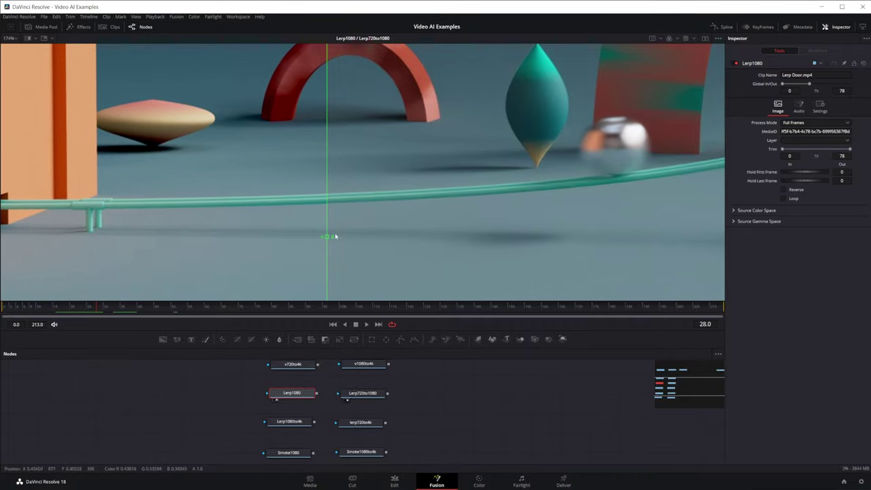
drag(334, 236, 354, 166)
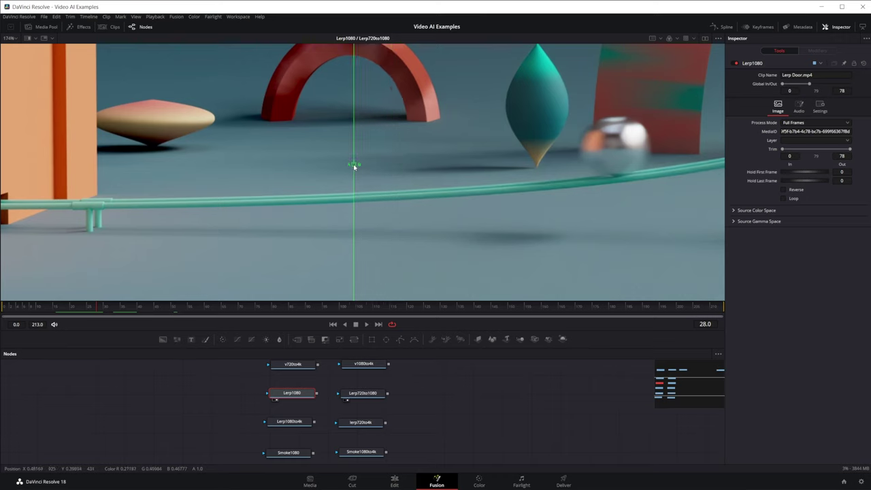
scroll(410, 145, up, 2)
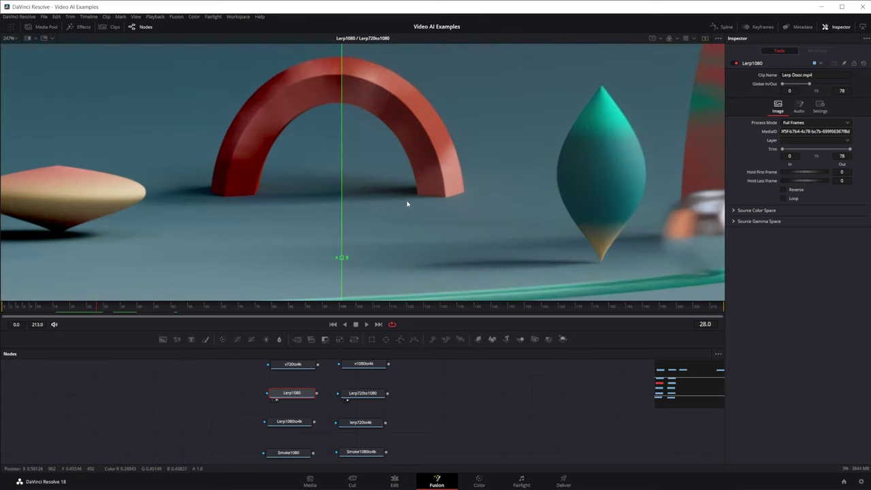
drag(342, 262, 338, 202)
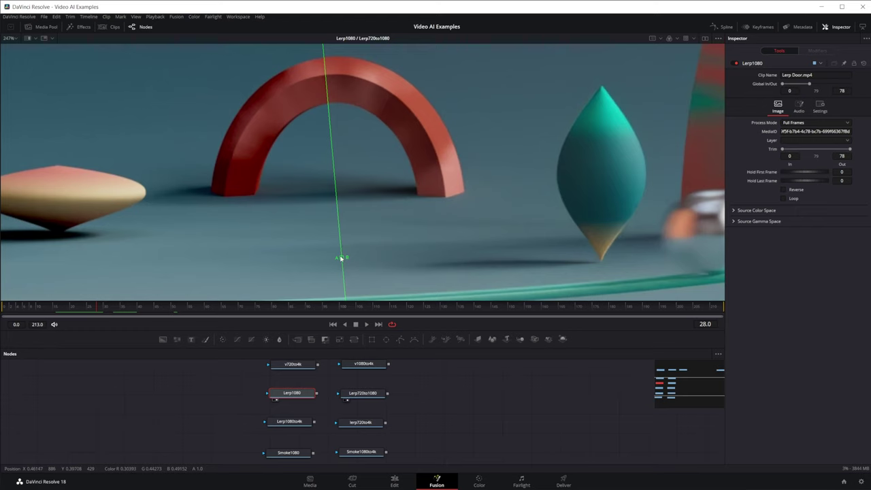
scroll(248, 180, up, 2)
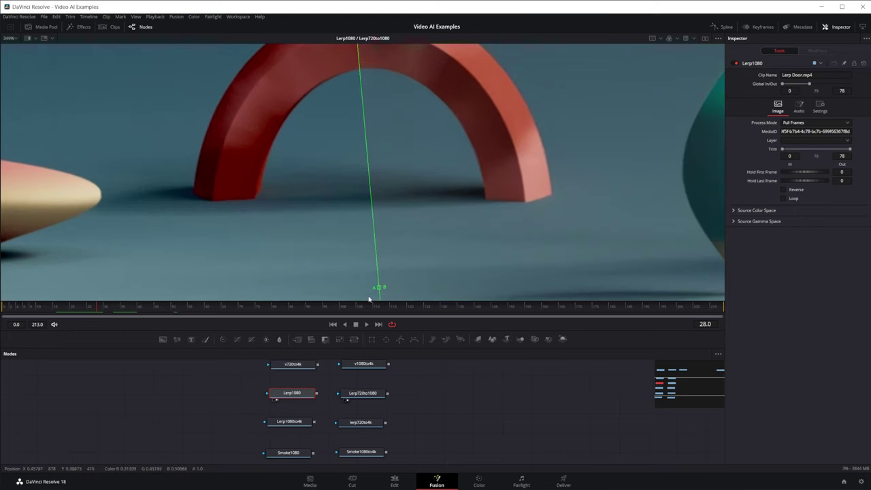
drag(378, 292, 234, 220)
Step: Replace buffer A with Lerp1080to4k and buffer B with lerp720to4k in the split wipe
scroll(354, 180, down, 4)
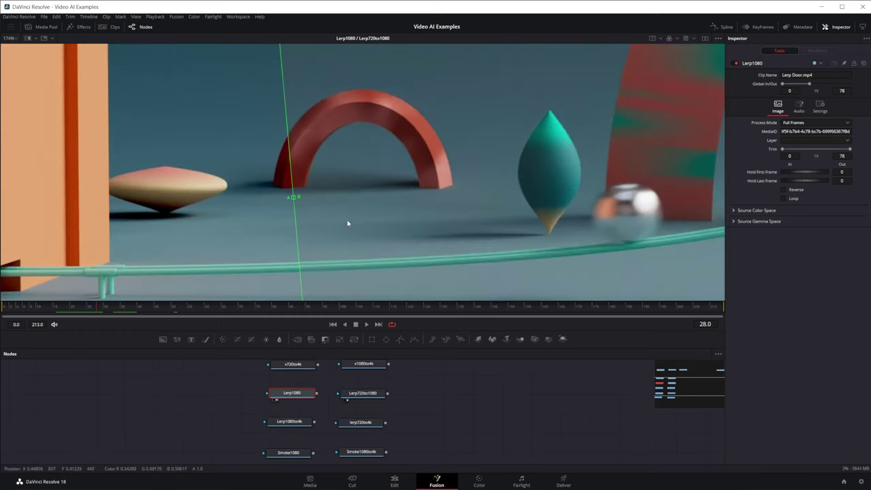
scroll(331, 427, down, 2)
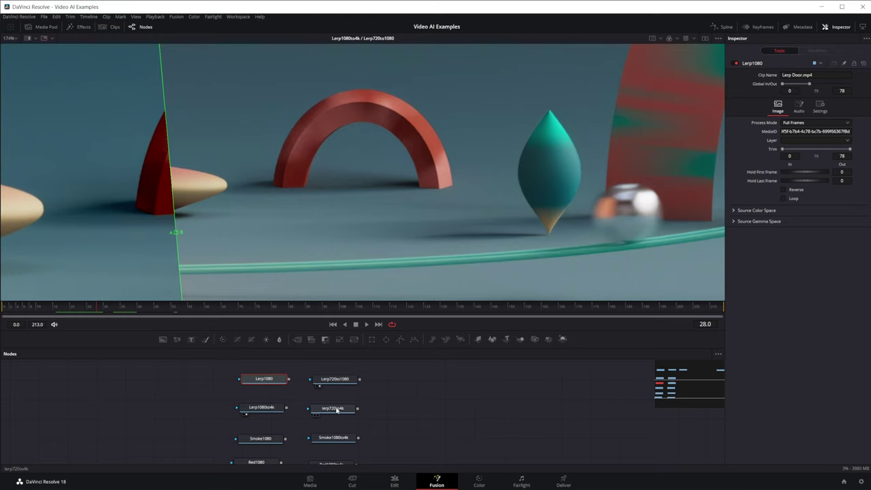
drag(336, 409, 377, 136)
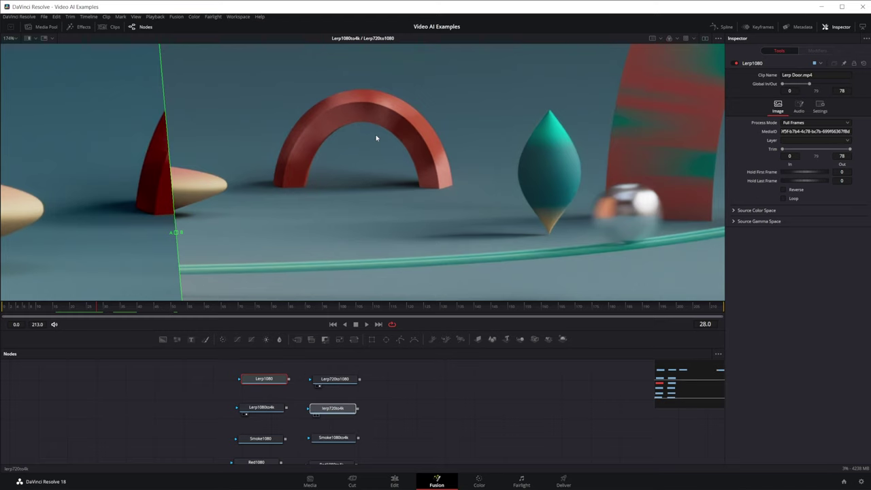
scroll(364, 236, down, 2)
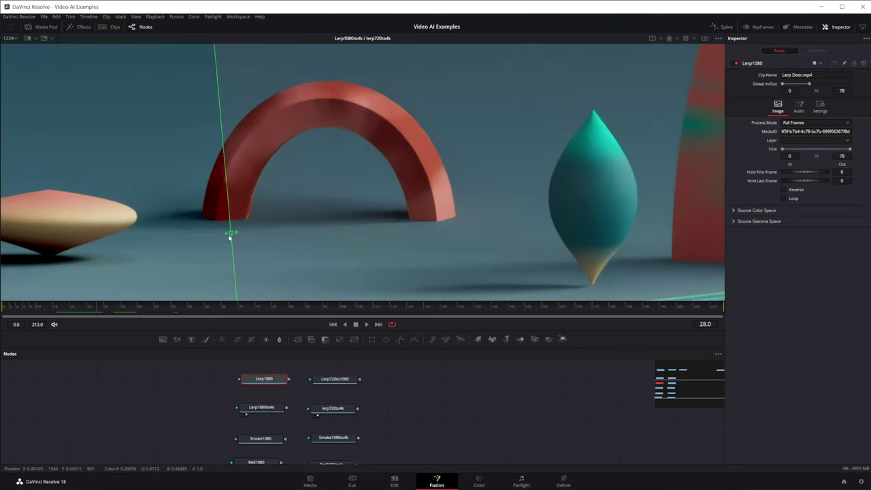
Step: Compare the red arch in the 4K versions, go to frame 27 and place the wipe line back inside the arch
drag(232, 236, 264, 274)
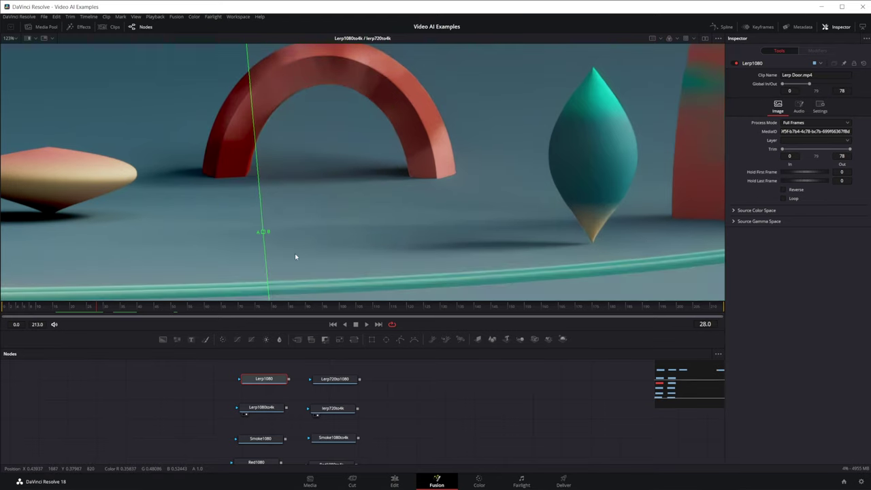
scroll(295, 256, down, 8)
drag(297, 236, 255, 261)
mouse_move(86, 305)
mouse_down()
mouse_move(33, 307)
mouse_move(111, 307)
mouse_move(95, 309)
mouse_up()
drag(255, 263, 252, 285)
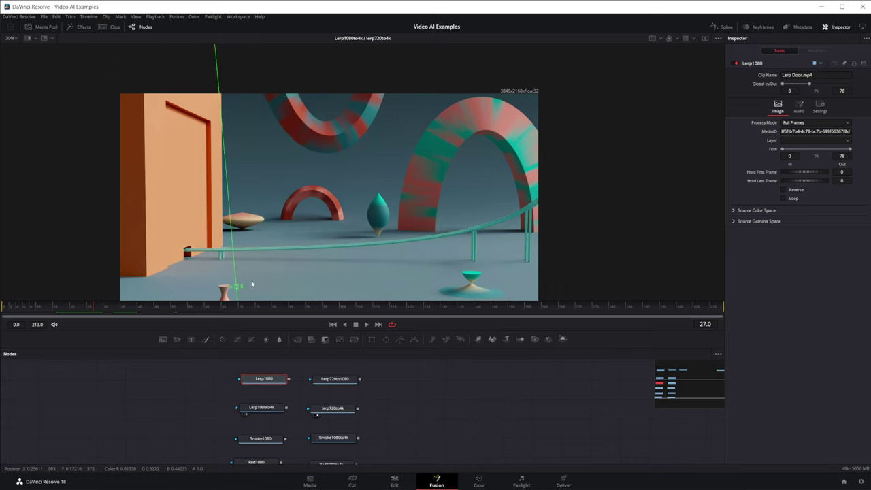
scroll(279, 246, up, 5)
scroll(198, 238, down, 5)
scroll(214, 227, up, 2)
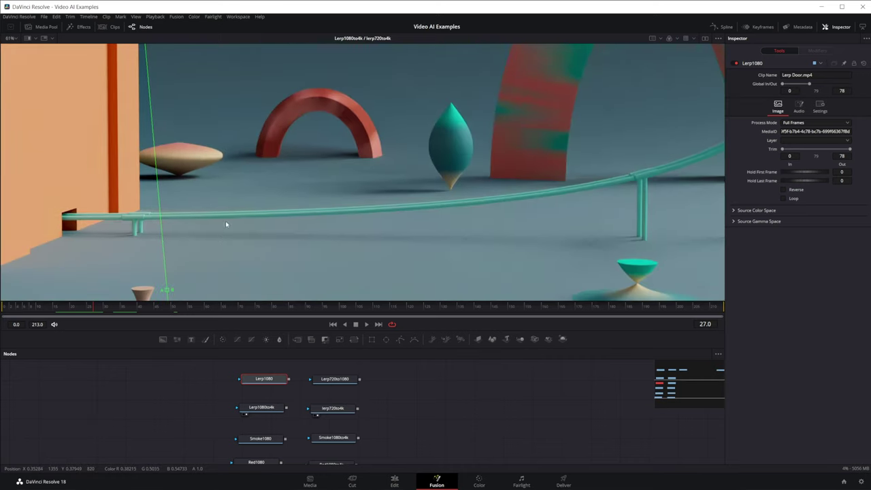
drag(178, 269, 306, 130)
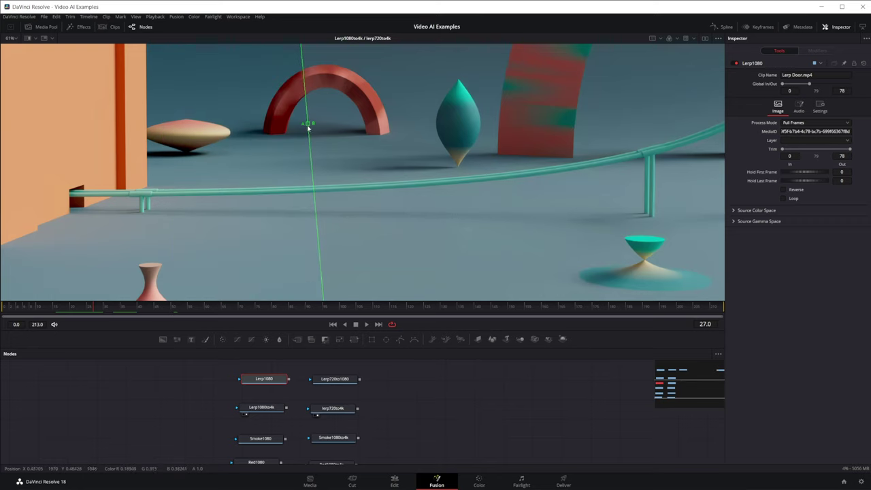
Step: Examine the red arch's foot and shadow close up by wiping between the 4K versions, ending with the wipe at the orange door
scroll(292, 132, up, 5)
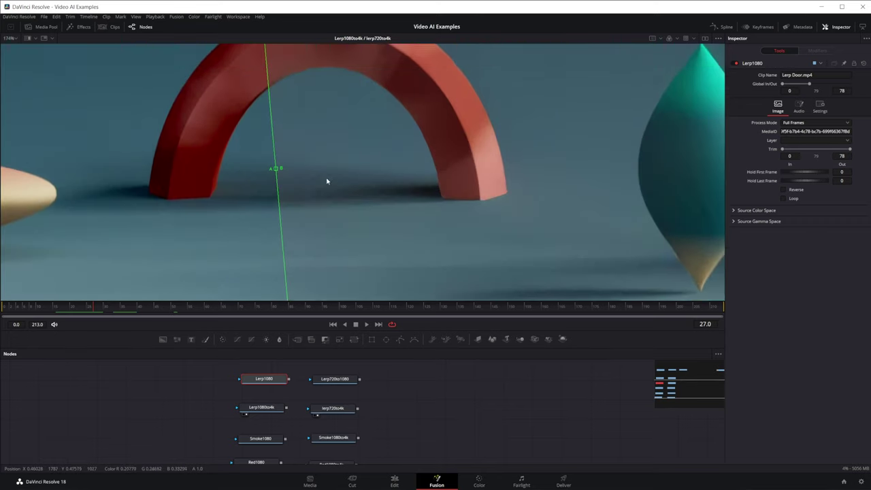
scroll(254, 184, up, 4)
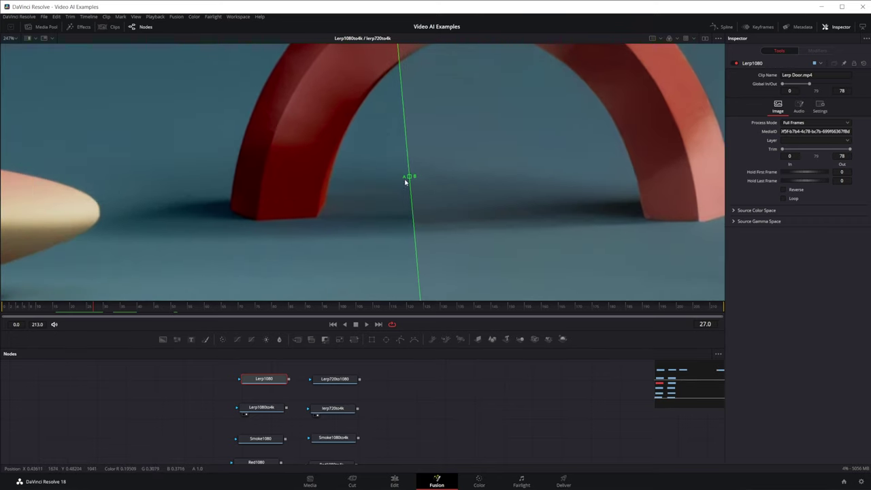
drag(410, 178, 117, 281)
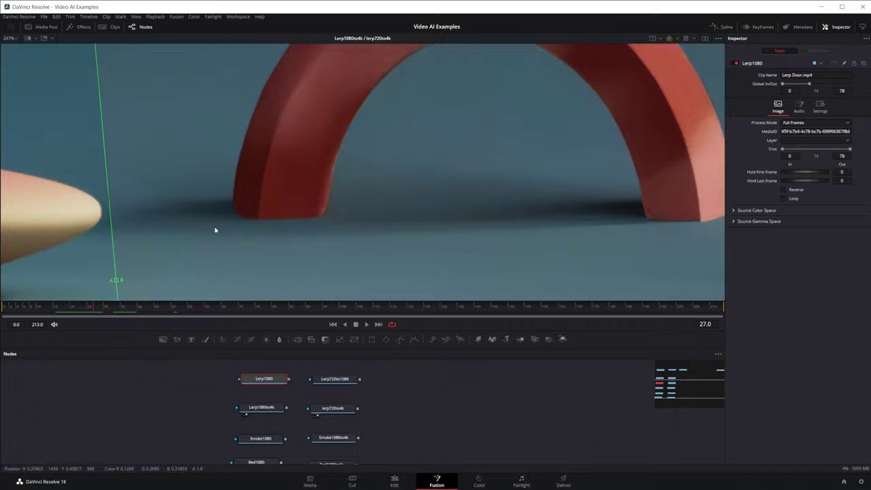
scroll(411, 157, down, 4)
drag(347, 146, 185, 164)
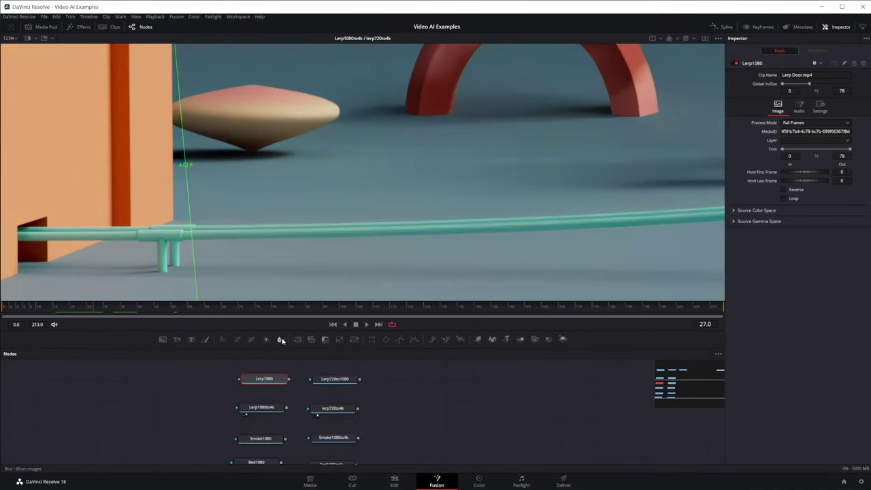
Step: Compare the motion-blurred orange door at frame 73 between the 4K versions and inspect the Lerp1080to4k and lerp720to4k clip properties
click(263, 411)
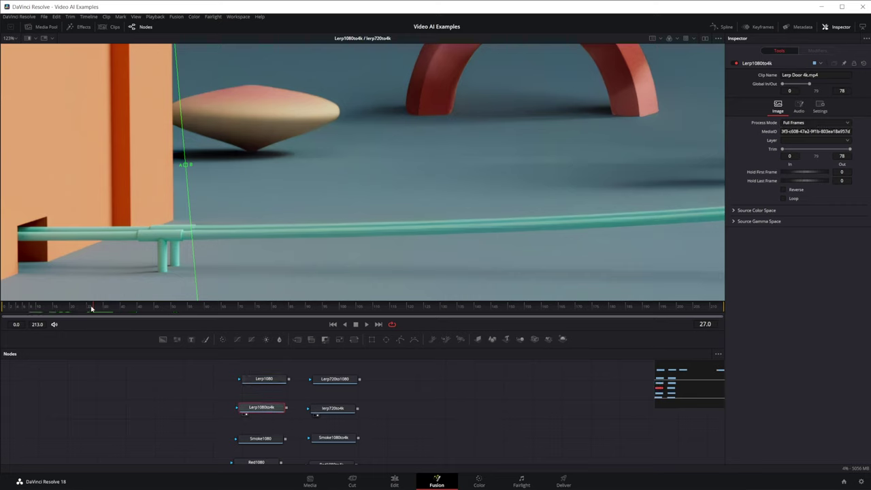
mouse_move(256, 315)
mouse_down()
mouse_move(274, 311)
mouse_move(246, 312)
mouse_up()
drag(238, 184, 449, 213)
mouse_move(236, 314)
mouse_down()
mouse_move(274, 311)
mouse_move(285, 325)
mouse_move(239, 305)
mouse_move(247, 307)
mouse_up()
click(340, 410)
scroll(401, 428, down, 2)
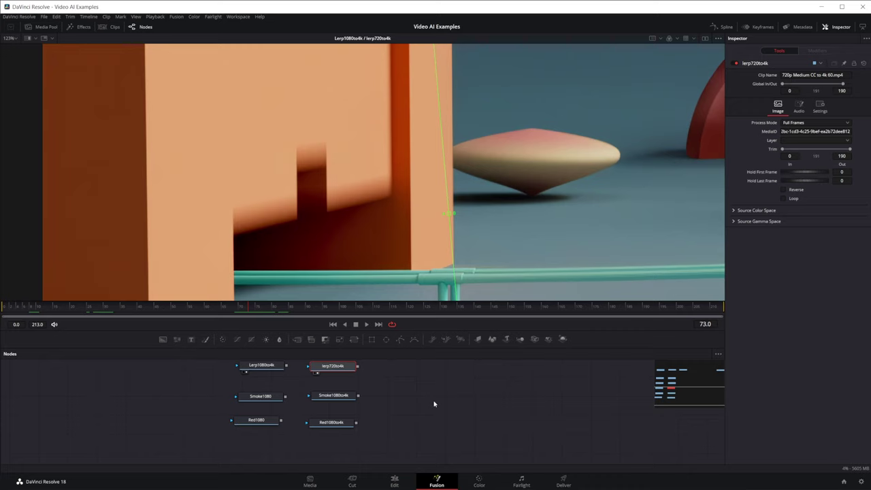
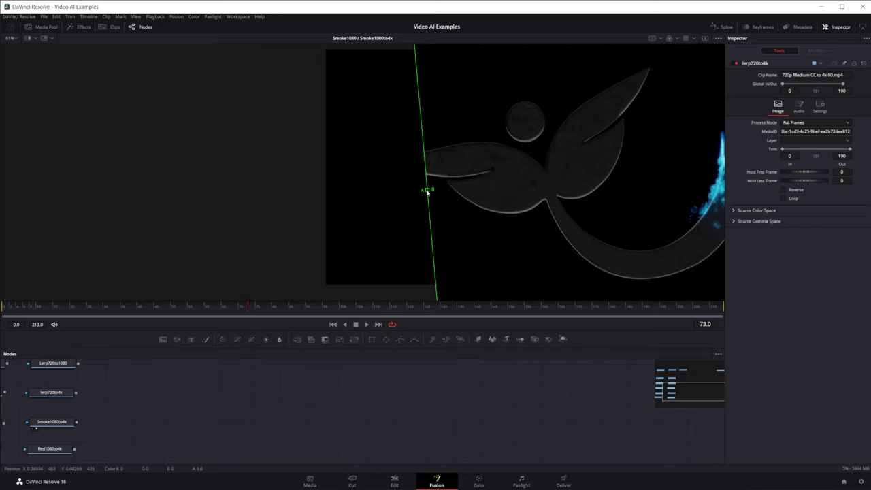
Step: Move the wipe line past the logo to show only Smoke1080, and examine its blue smoke close up
drag(426, 193, 719, 188)
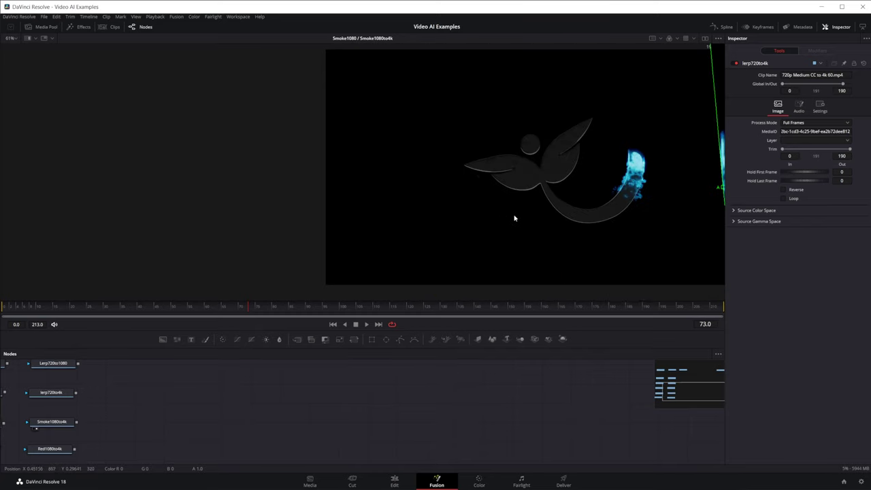
drag(514, 218, 262, 220)
drag(470, 193, 604, 192)
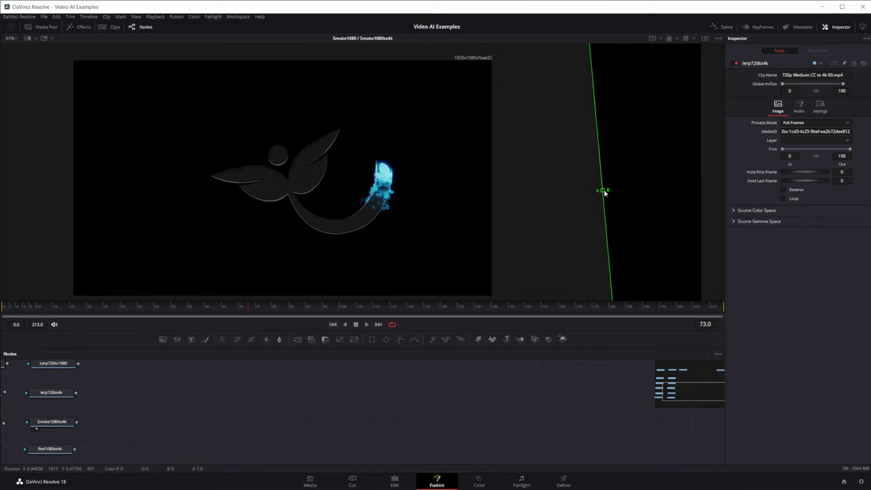
scroll(321, 224, up, 6)
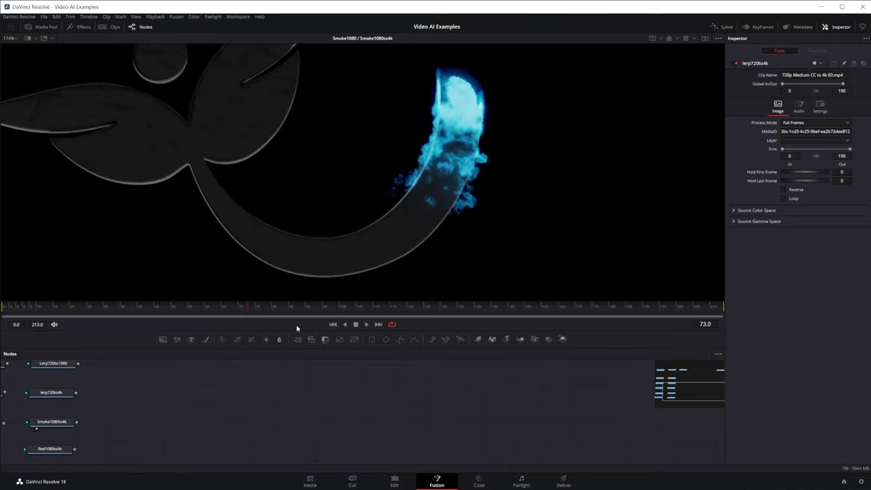
Step: Scrub the smoke clip forward to frame 107 and review the blue smoke travelling around the logo's ring
drag(173, 313, 272, 292)
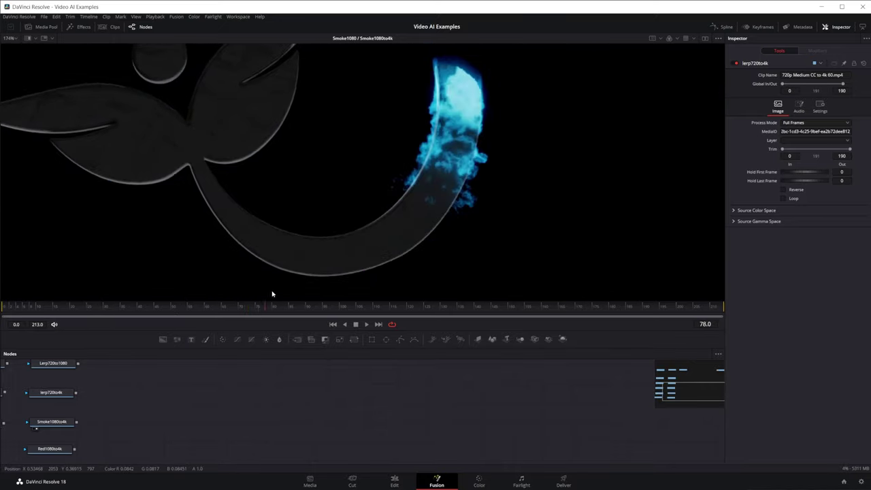
scroll(356, 163, down, 6)
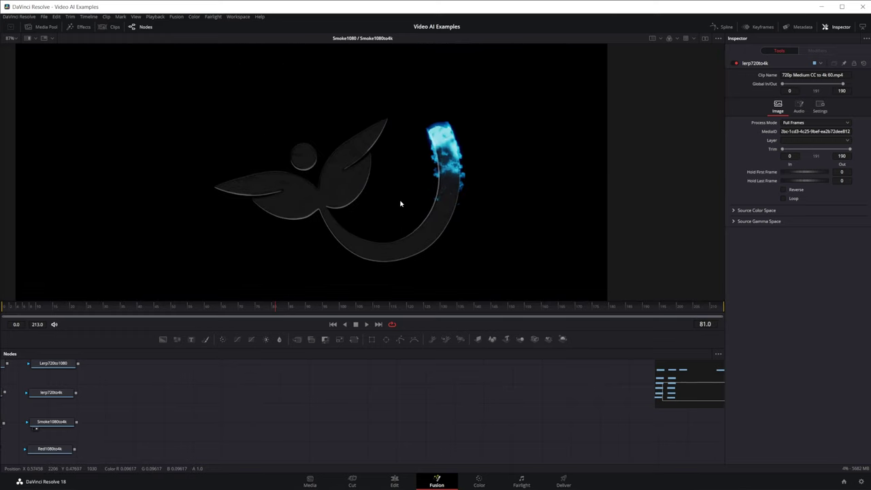
click(283, 307)
drag(283, 308, 405, 315)
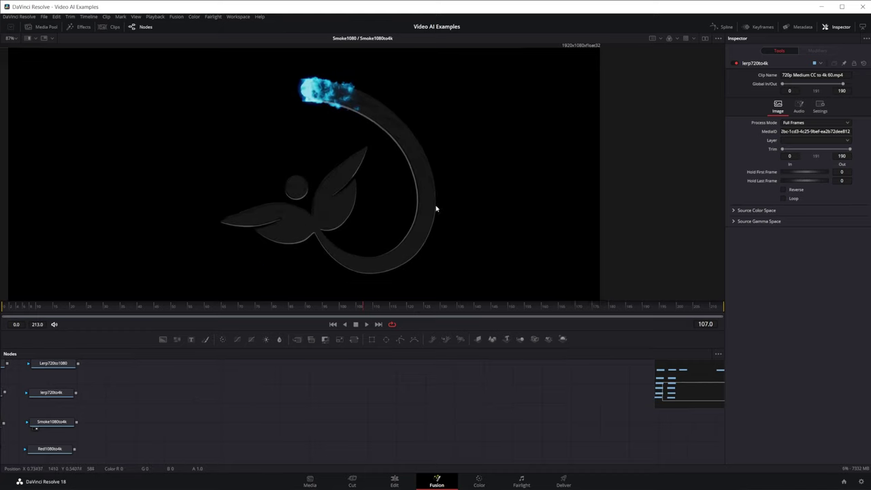
scroll(431, 233, down, 2)
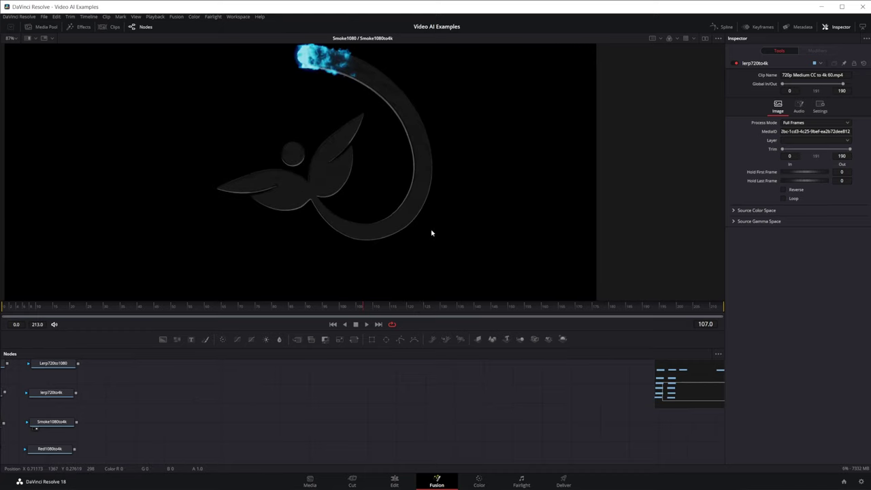
scroll(346, 142, down, 2)
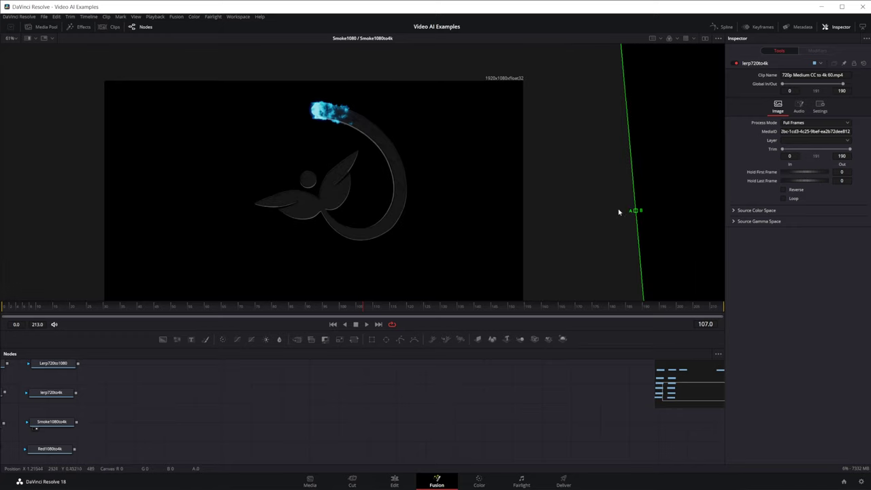
Step: Wipe the view over to Smoke1080to4k and examine the blue smoke at the ring's tip close up at frame 107
drag(638, 212, 206, 239)
drag(373, 140, 406, 141)
scroll(406, 140, up, 6)
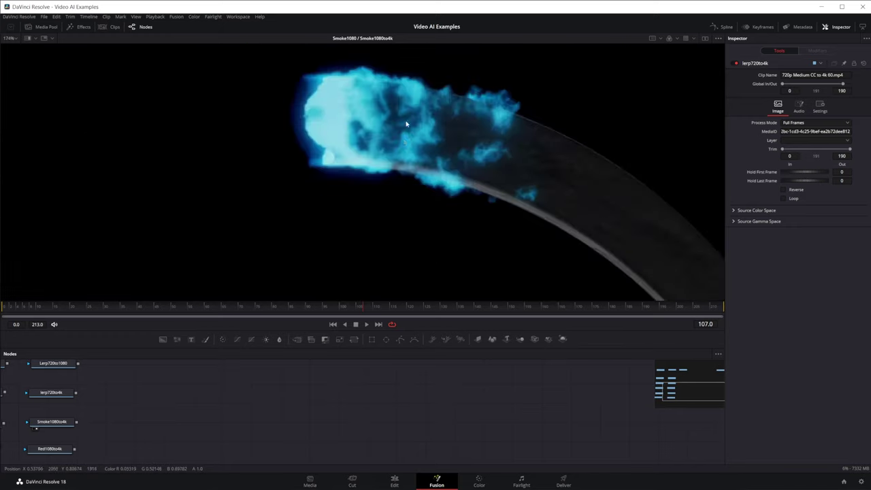
Step: Move the wipe line clear of the logo to show only Smoke1080to4k, and examine its blue smoke at frame 107
scroll(287, 171, down, 6)
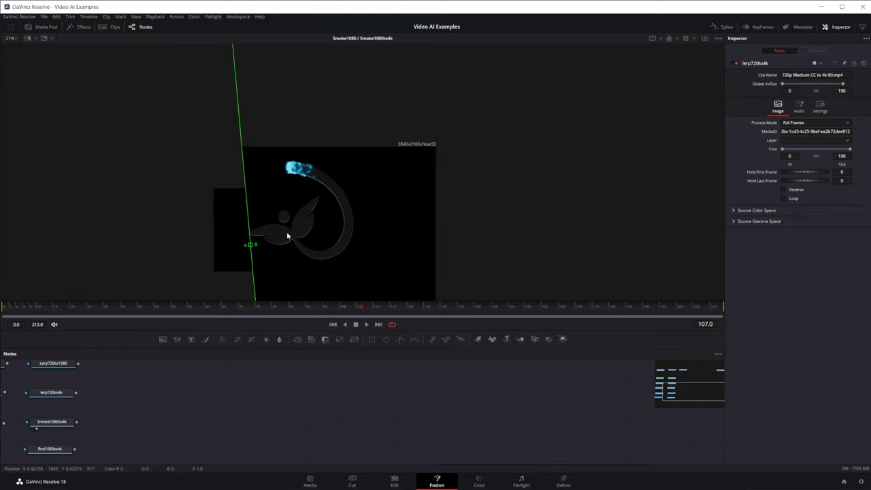
drag(249, 246, 68, 251)
scroll(310, 186, up, 6)
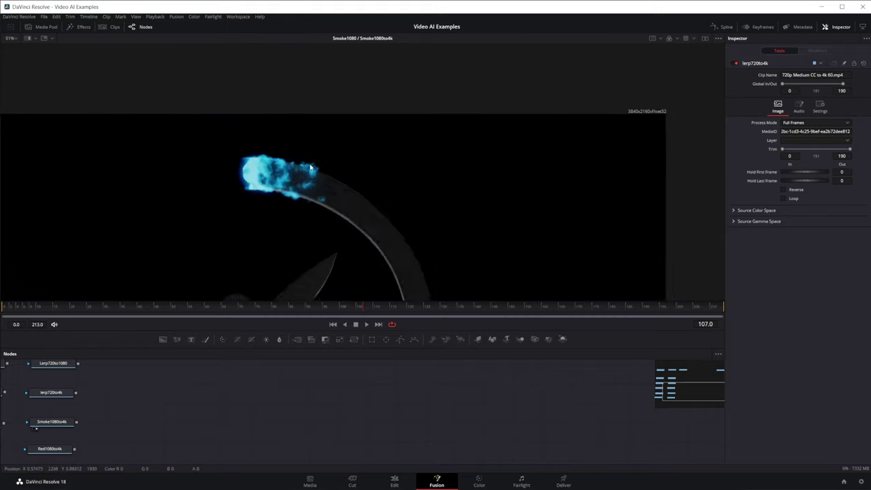
scroll(327, 208, down, 4)
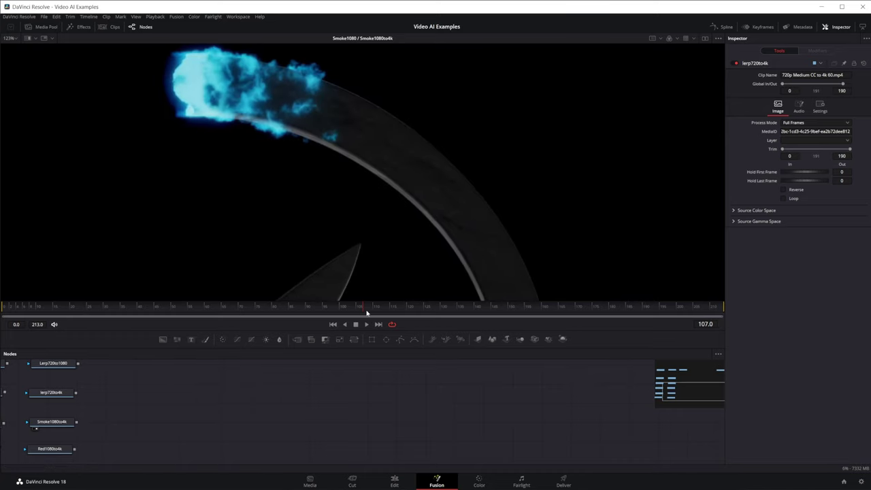
Step: Scrub the upscaled smoke clip forward through frame 144 to frame 155 and examine the smoke's leading edge close up
drag(367, 311, 487, 306)
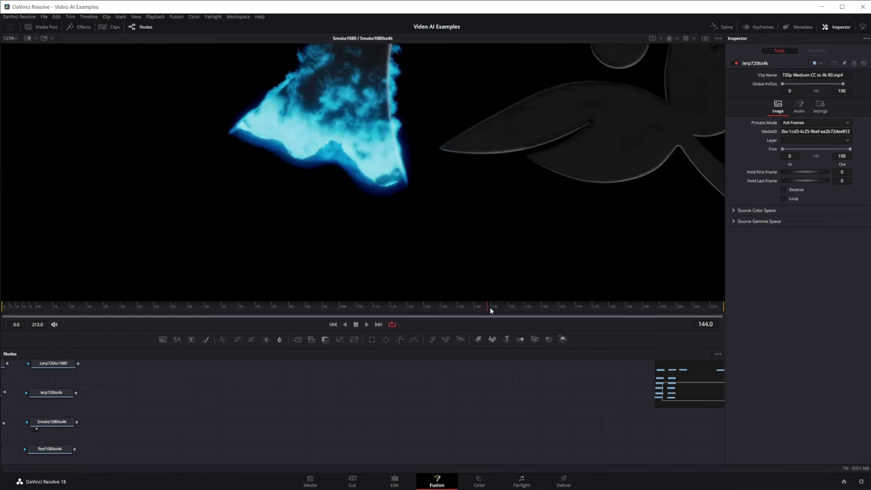
drag(490, 309, 524, 310)
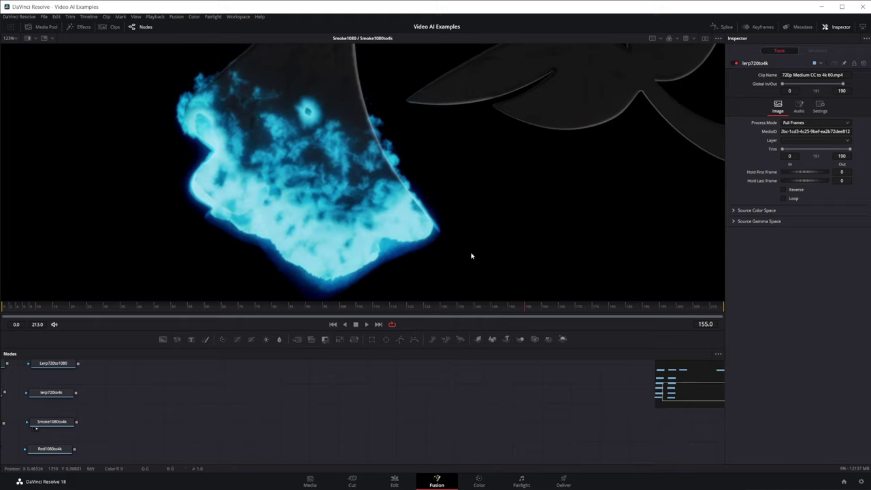
drag(413, 195, 427, 181)
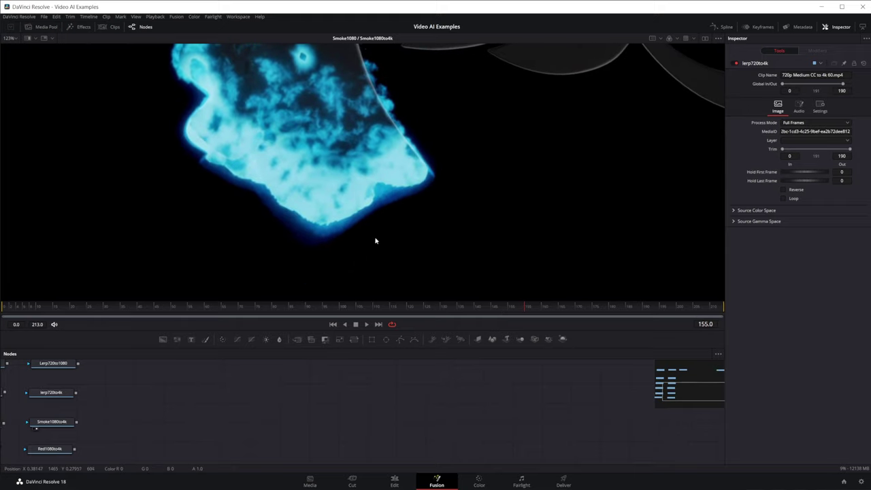
Step: Find the v480to1080 node in the node graph and show its clip properties
scroll(309, 418, left, 5)
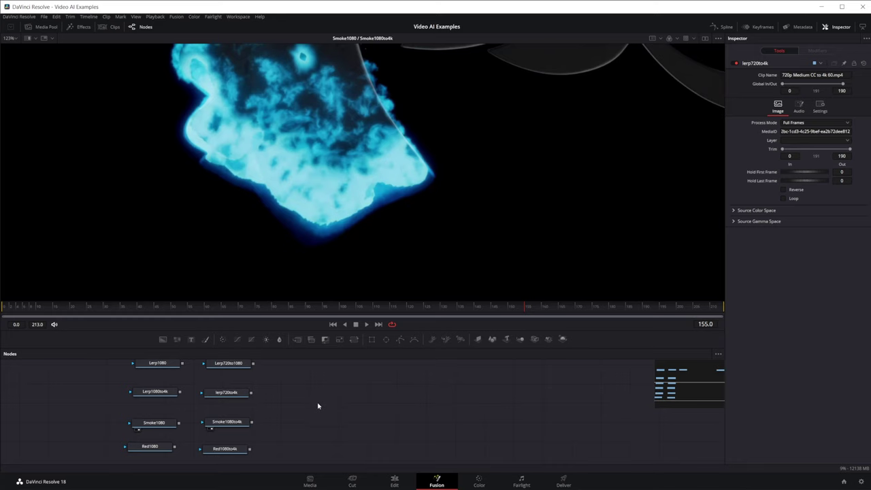
scroll(318, 407, up, 3)
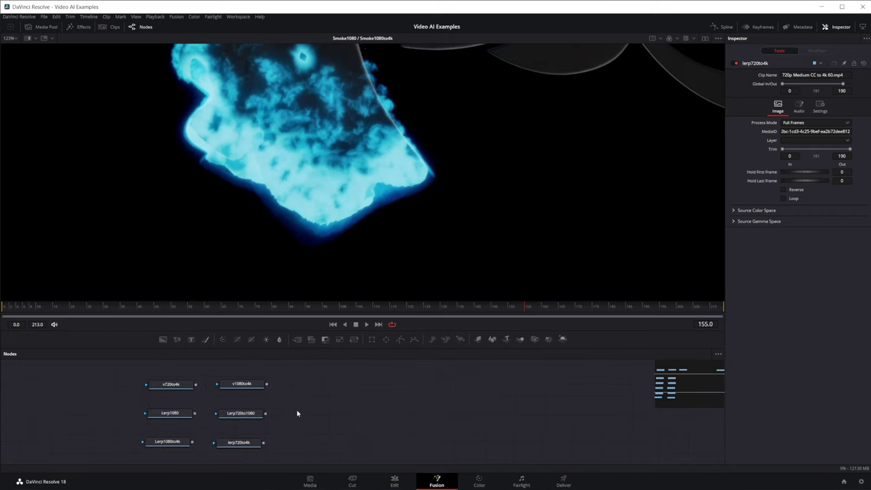
scroll(297, 413, up, 3)
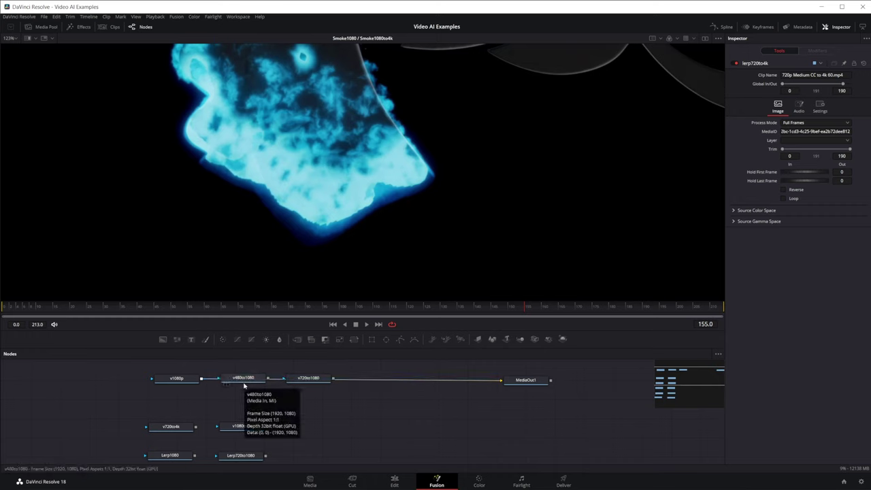
click(244, 384)
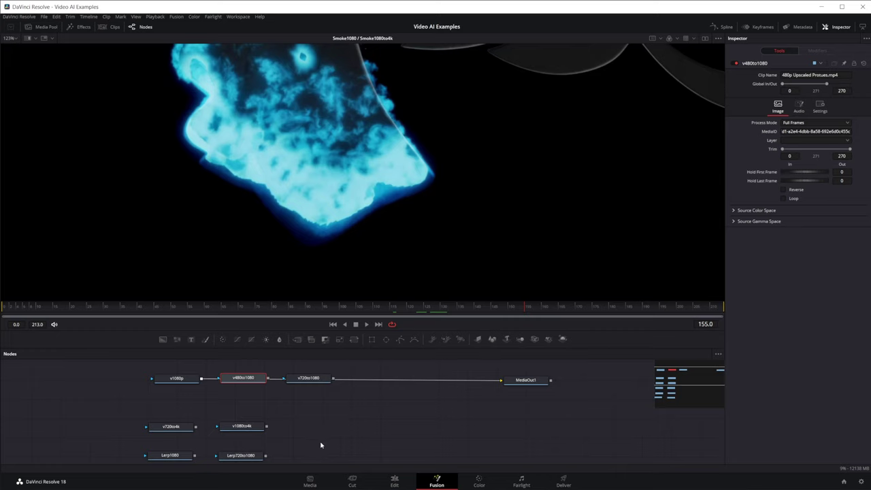
Step: Replace the smoke clips with Red1080 on both sides of the split-wipe view, with the wipe line across the head
scroll(328, 434, down, 6)
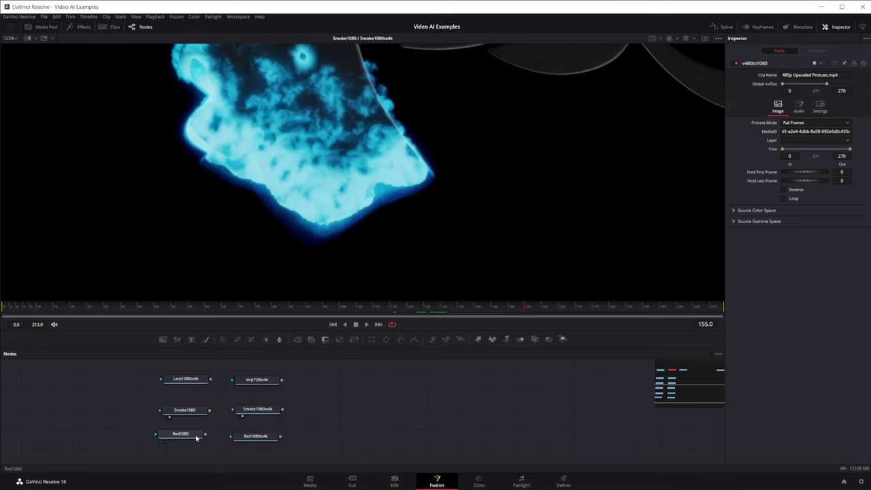
click(194, 437)
key(2)
click(381, 436)
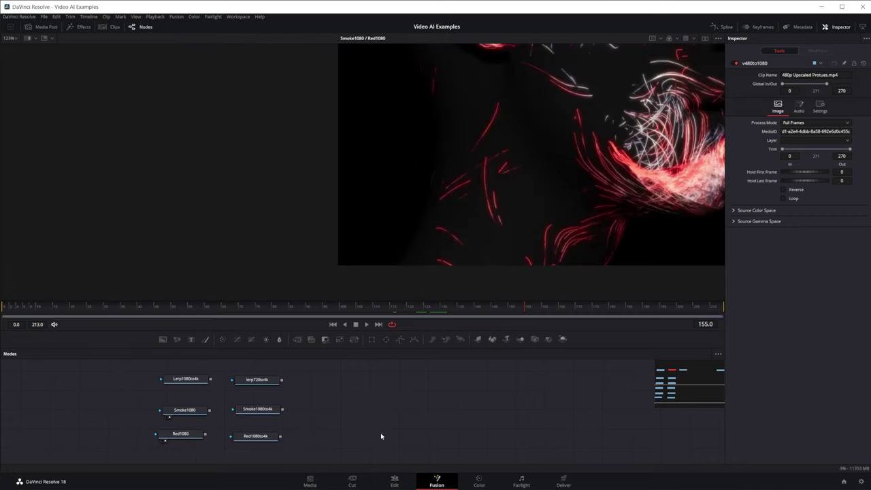
scroll(418, 198, down, 5)
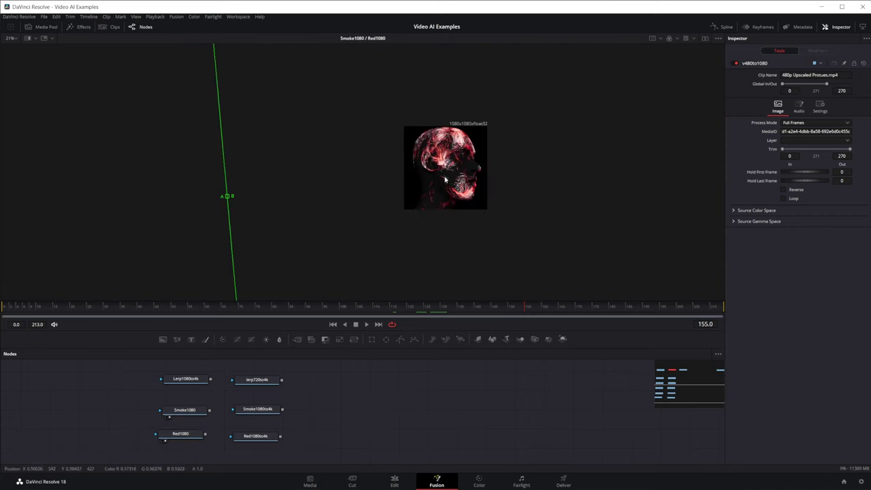
drag(228, 196, 460, 199)
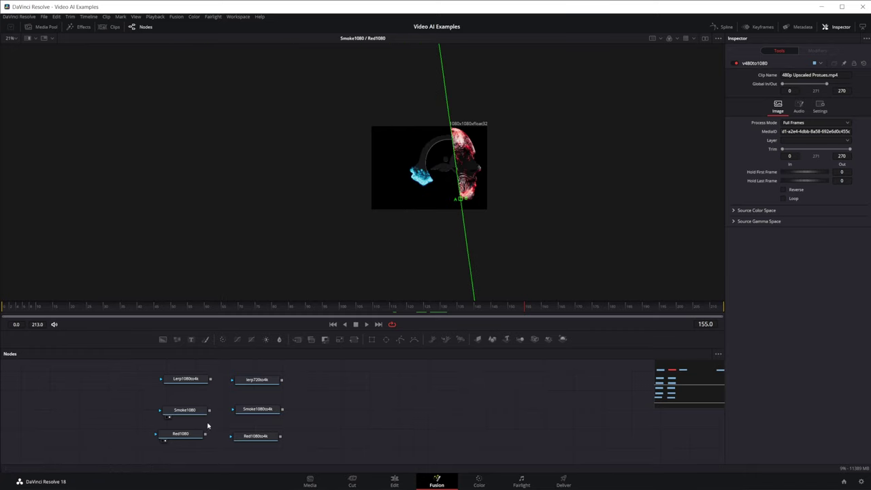
click(181, 433)
key(1)
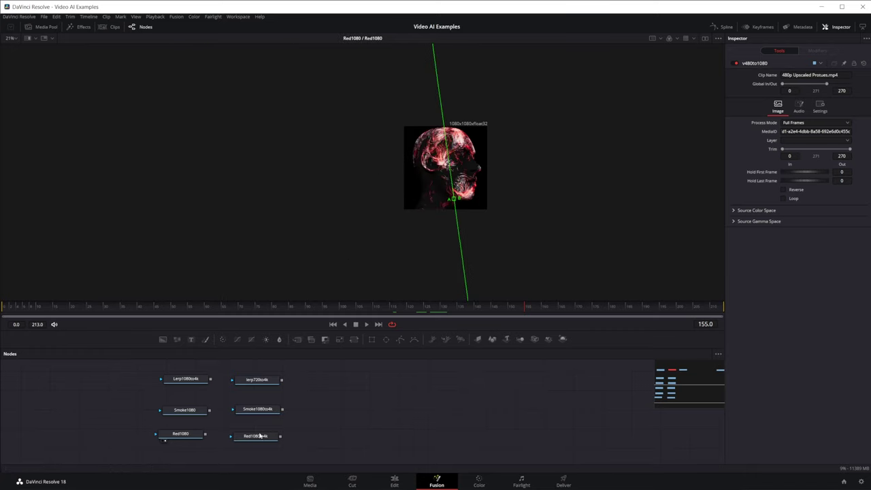
Step: Load Red1080to4k into the B side of the comparison, and wipe to Red1080 alone to examine the head's glowing strands
click(271, 436)
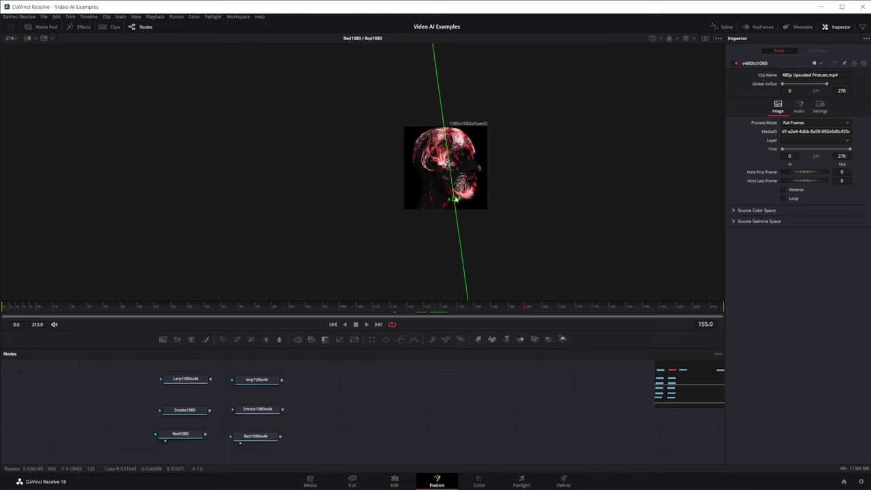
key(2)
drag(458, 197, 549, 188)
scroll(550, 188, up, 5)
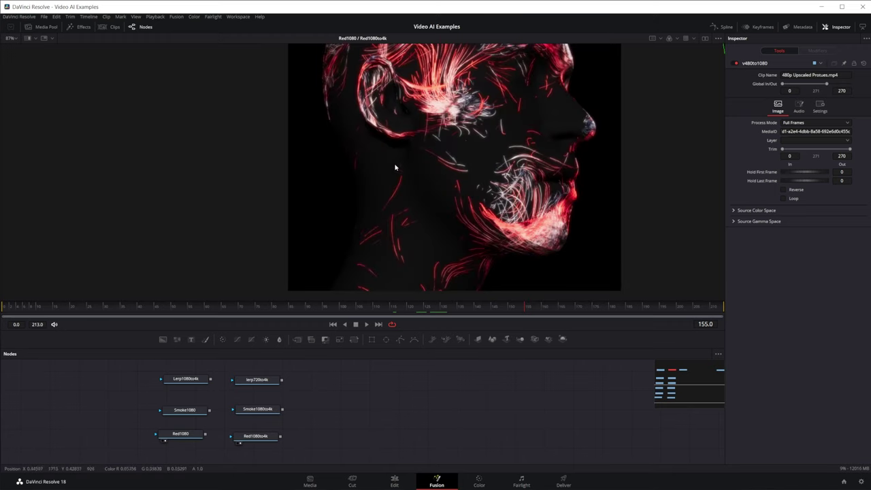
scroll(477, 129, up, 2)
scroll(477, 129, up, 2)
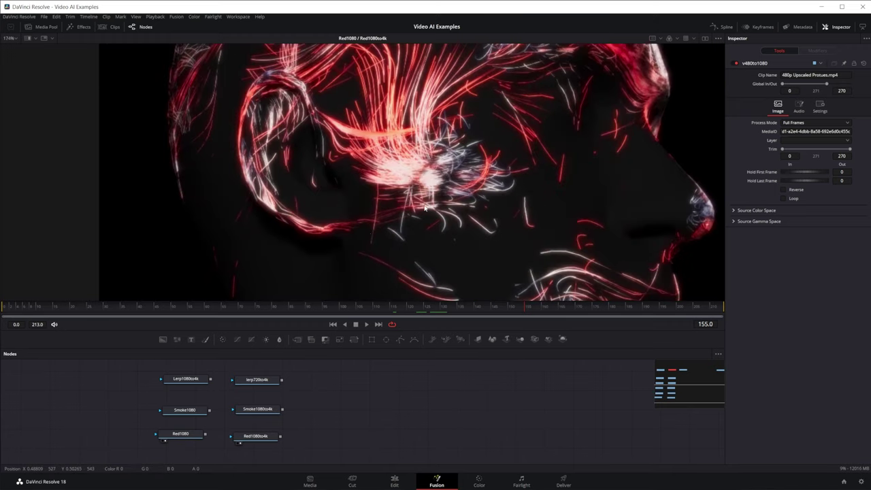
Step: Scrub the Red1080 clip through frames 50 and 95 and back to frame 64, reviewing the red strands close up
drag(234, 310, 171, 309)
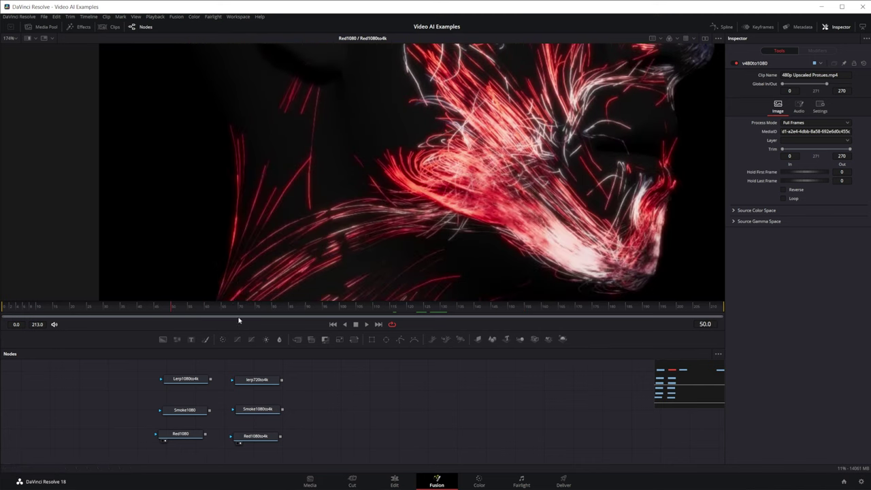
drag(182, 301, 323, 301)
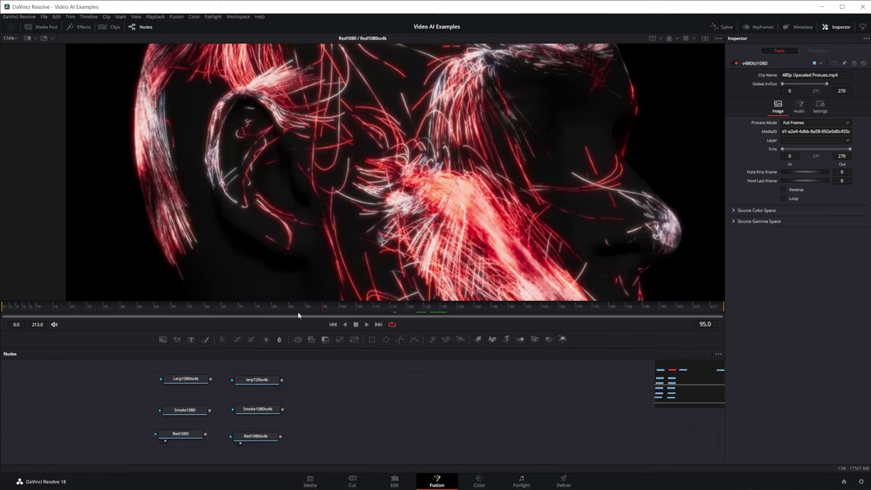
drag(327, 313, 250, 317)
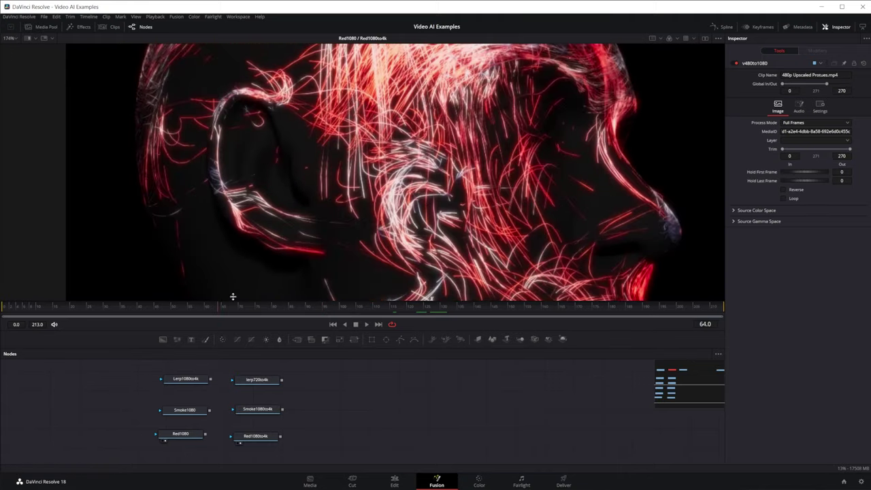
Step: Wipe the view over to Red1080to4k, scrub to frame 71, and examine the fine strands on the head close up
scroll(349, 217, down, 5)
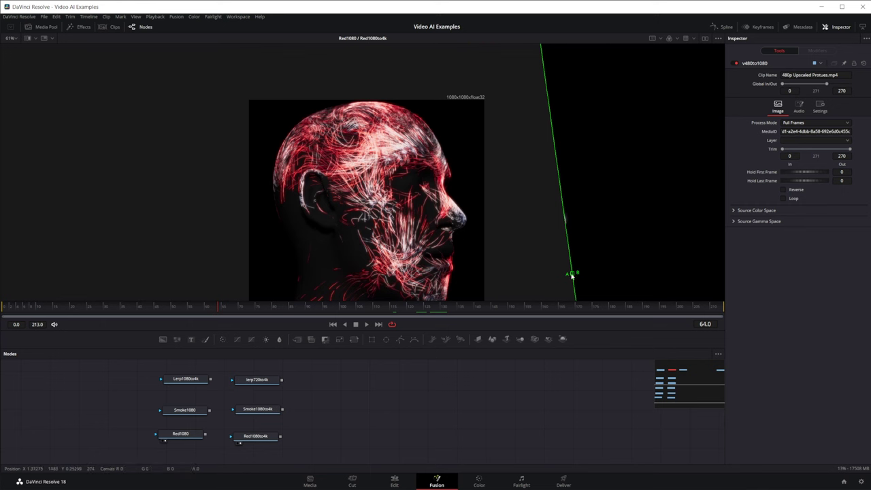
drag(572, 275, 59, 276)
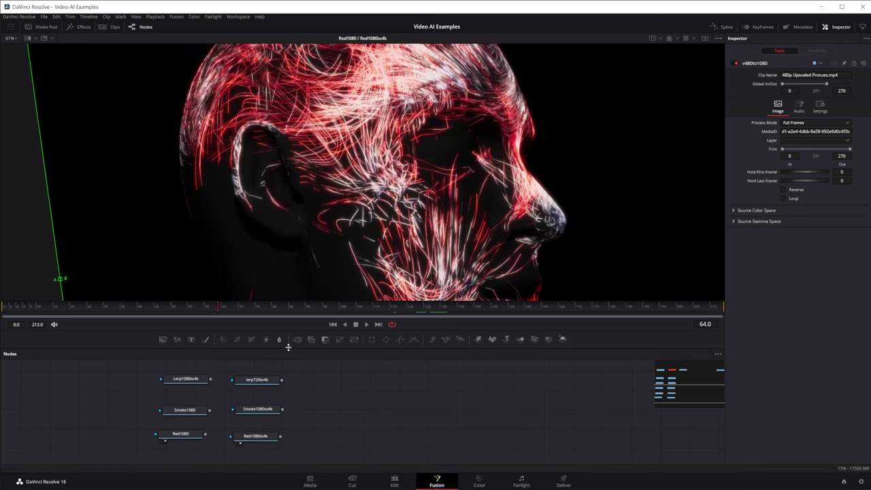
scroll(334, 223, down, 3)
drag(211, 245, 176, 245)
drag(218, 317, 142, 309)
drag(234, 306, 241, 305)
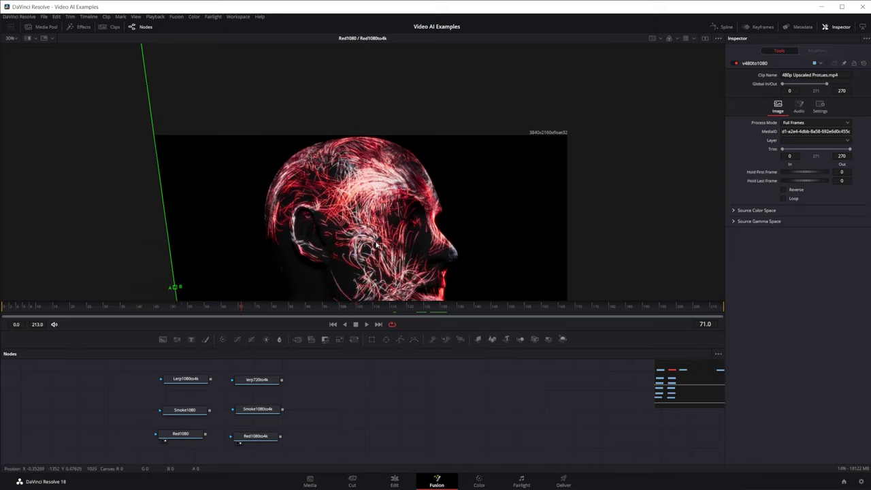
scroll(379, 194, up, 4)
scroll(289, 243, up, 3)
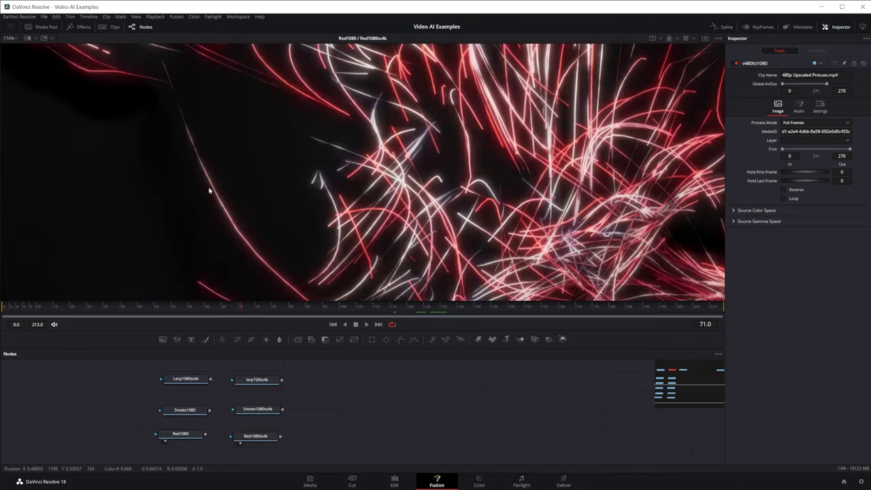
Step: Scrub Red1080to4k forward to frame 96 and on to frame 107, reviewing the dense strands around the jaw
drag(237, 308, 326, 306)
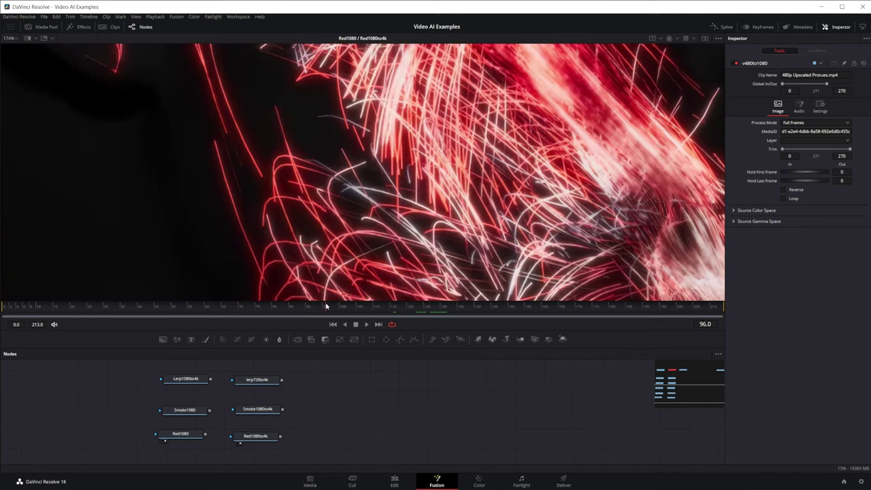
scroll(482, 163, down, 3)
scroll(459, 163, down, 2)
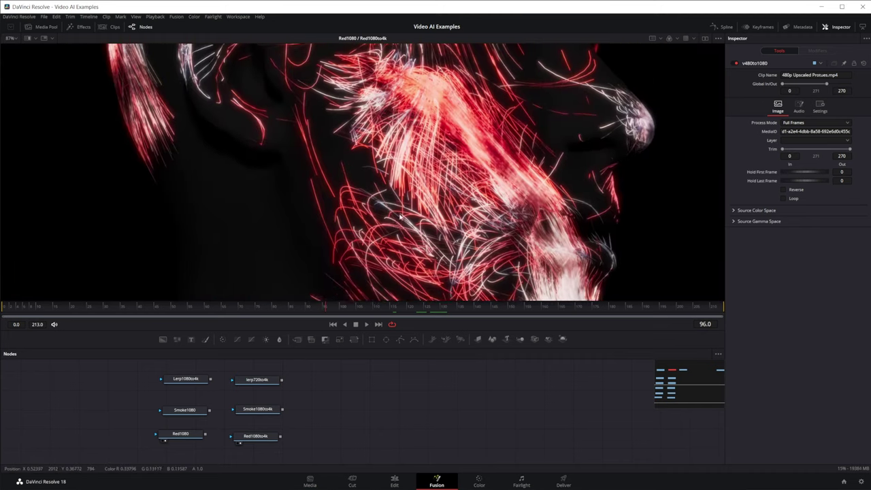
drag(329, 310, 365, 311)
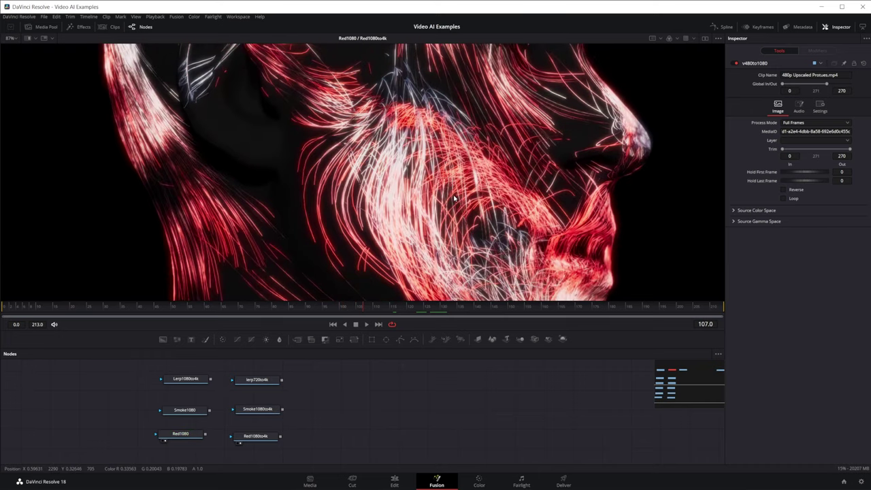
Step: Review the upscaled head's ear, cheek and nose at frame 107 and again at frame 119
drag(439, 167, 387, 241)
key(period)
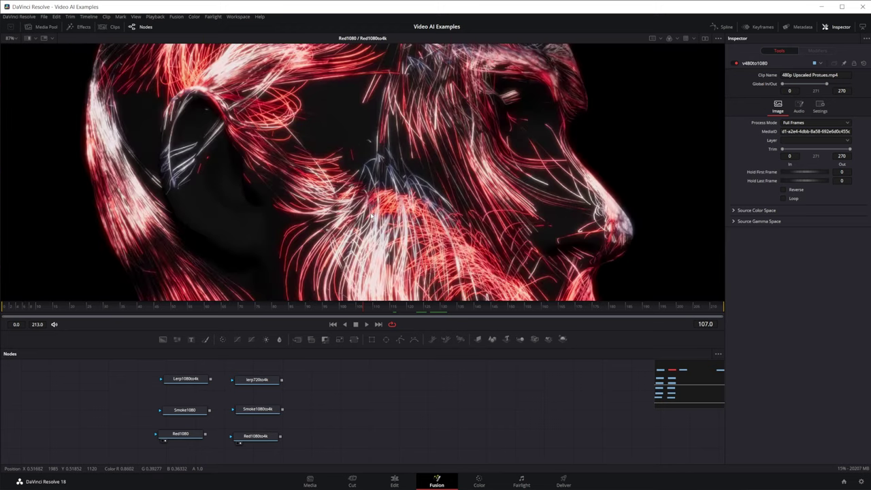
drag(371, 310, 404, 310)
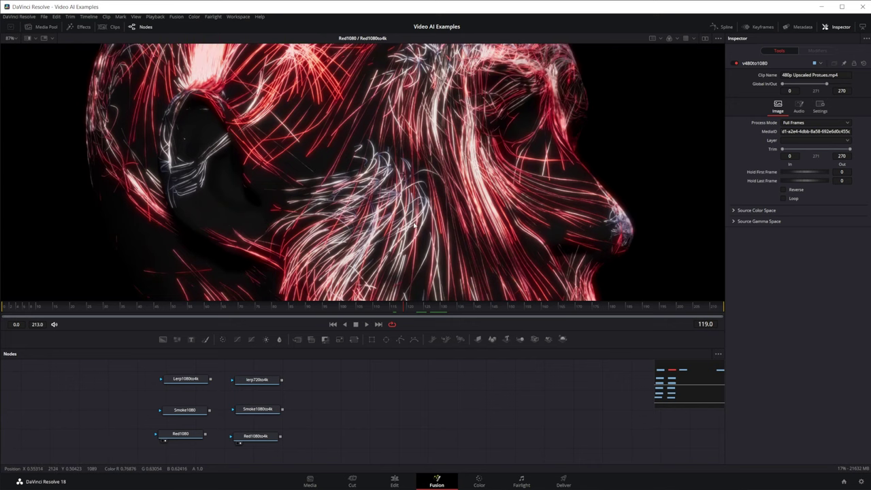
scroll(413, 226, down, 2)
scroll(424, 236, up, 2)
scroll(411, 279, down, 2)
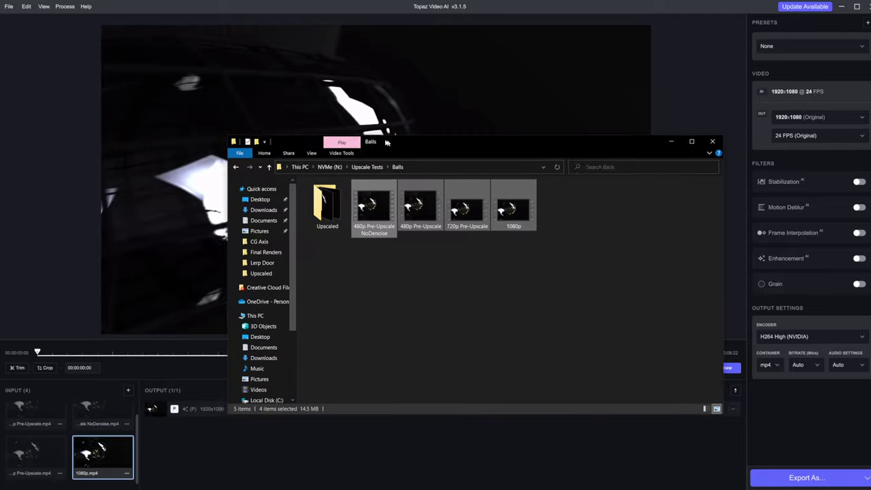
Step: In File Explorer, go from the Balls folder to Lerp Door and open its 720p Medium CC folder
key(alt+Up)
double_click(348, 204)
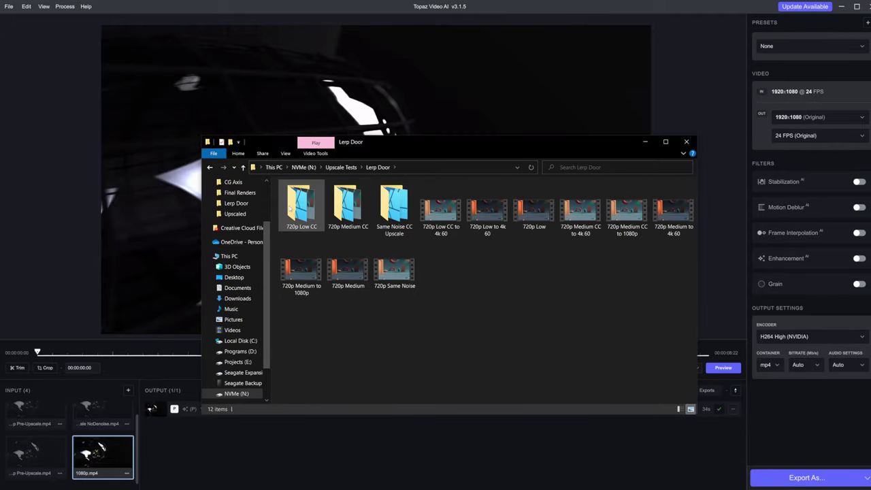
double_click(355, 217)
scroll(361, 222, down, 1)
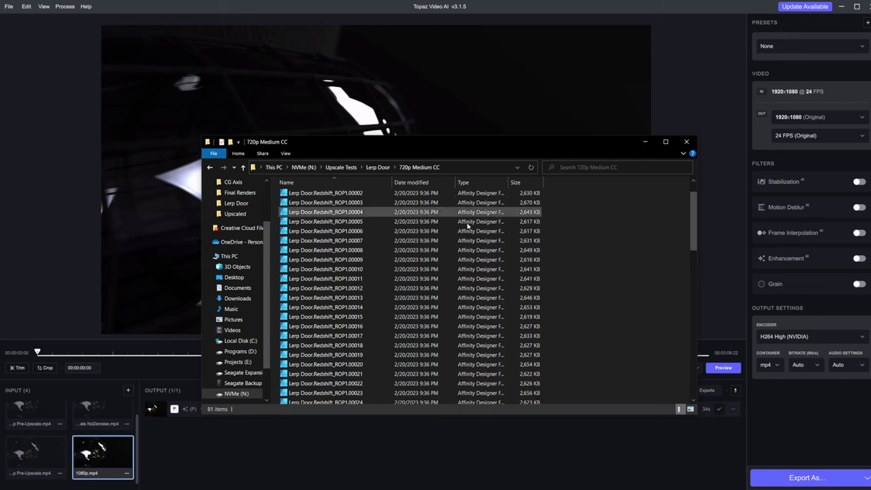
Step: Look through the Lerp Door image sequence and select only its first frame, Lerp Door.Redshift_ROP1.00000
drag(576, 193, 398, 381)
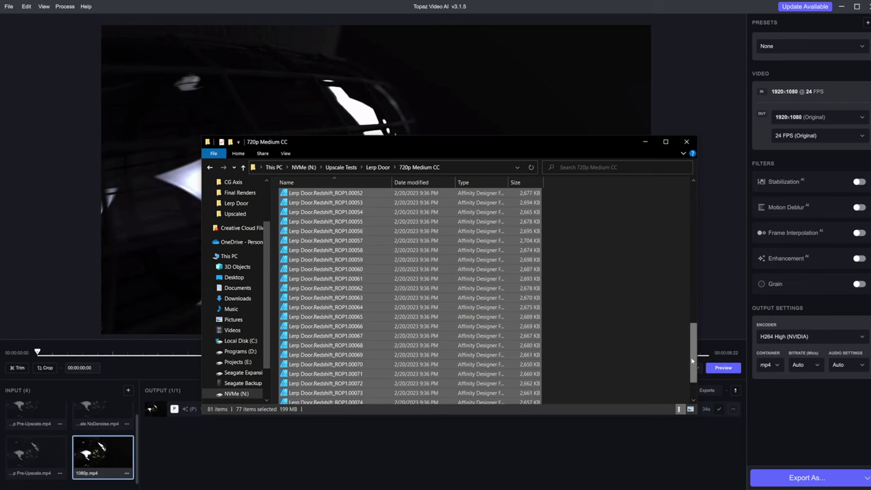
drag(693, 360, 692, 208)
click(367, 190)
click(356, 205)
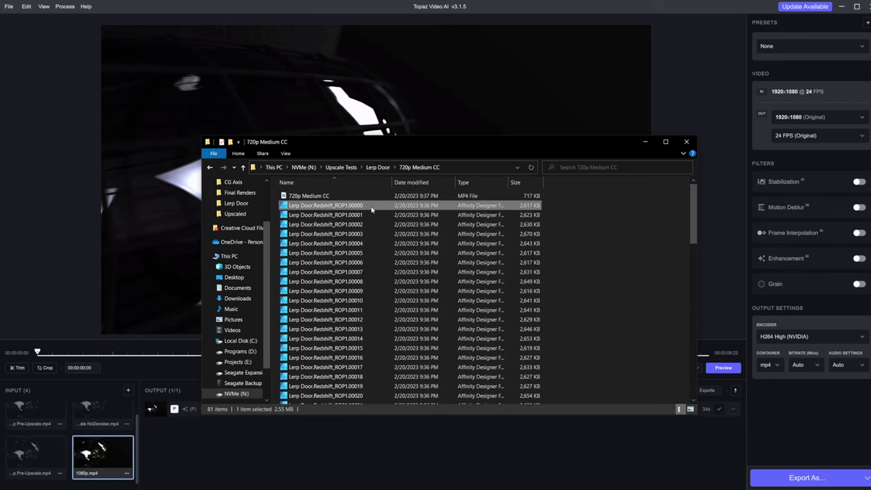
Step: Import the Lerp Door image sequence into Topaz Video AI and scrub it to 00:00:01:22 and back to 00:00:01:03
drag(356, 206, 166, 447)
click(96, 468)
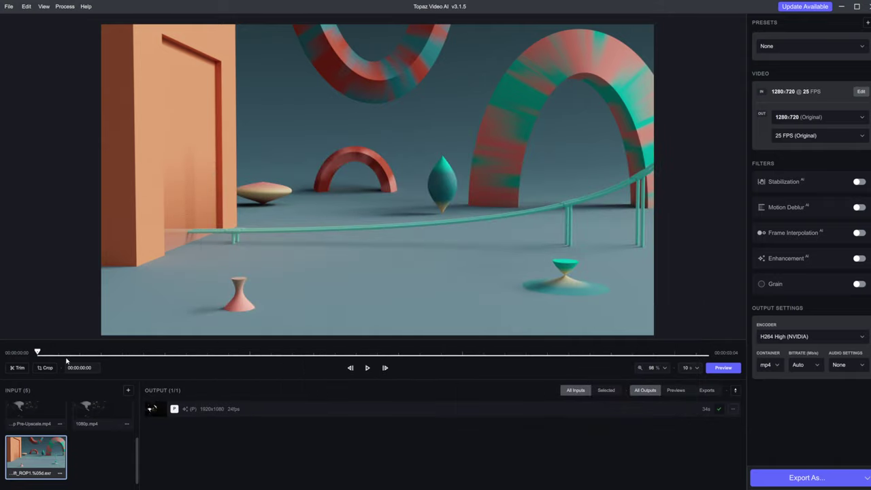
drag(66, 357, 440, 352)
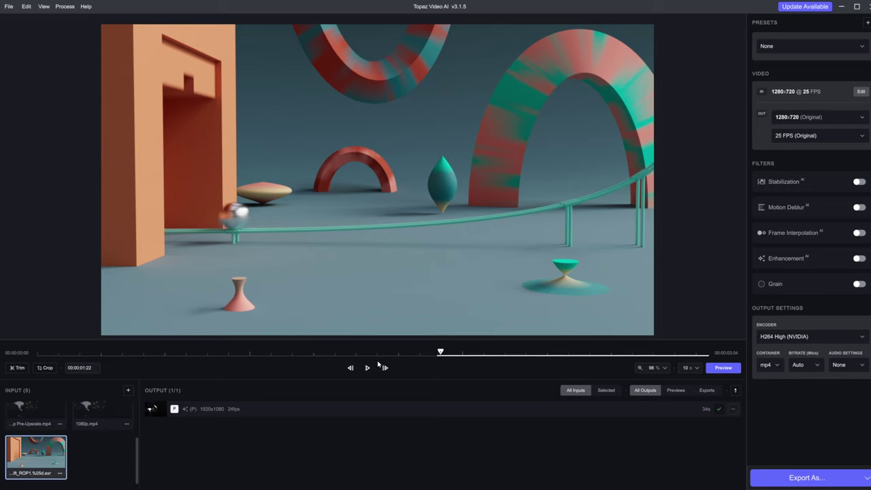
drag(440, 352, 279, 352)
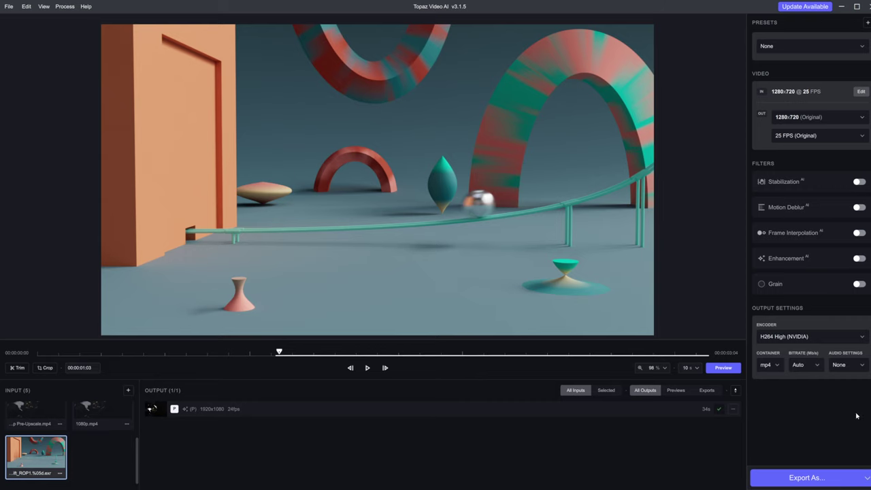
Step: Look through the available output encoders and the upscaling presets without choosing any of them
click(828, 336)
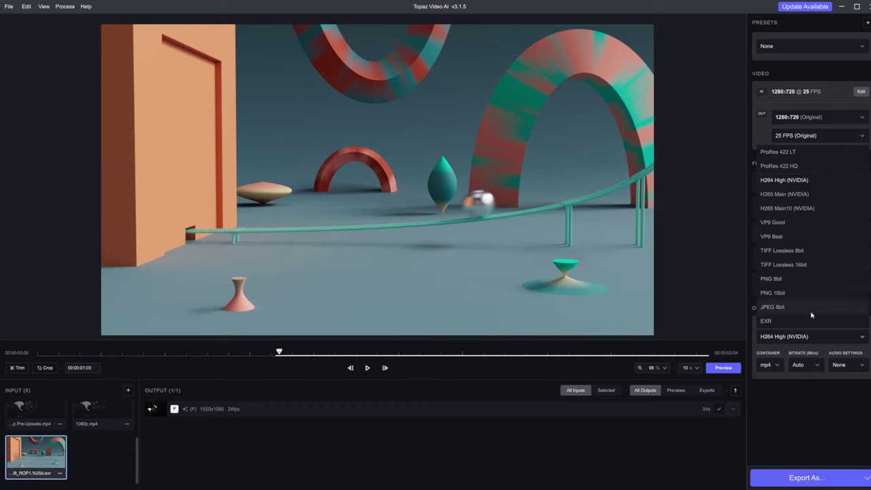
click(800, 402)
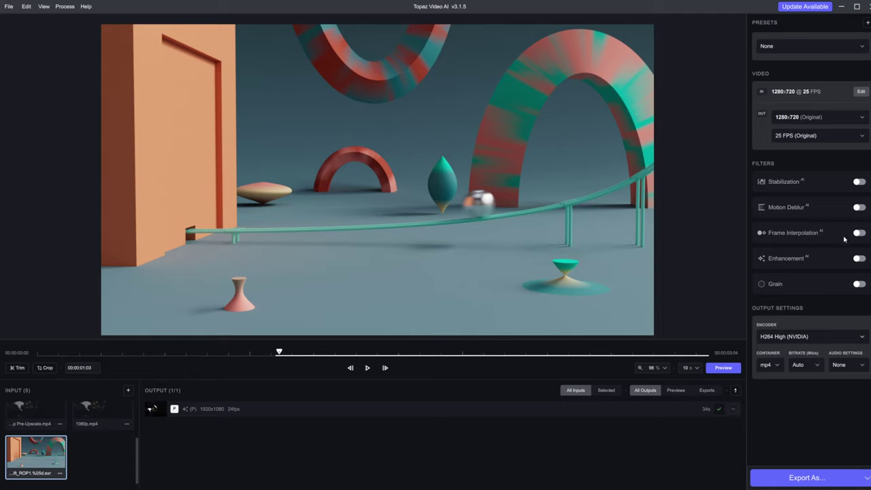
click(815, 51)
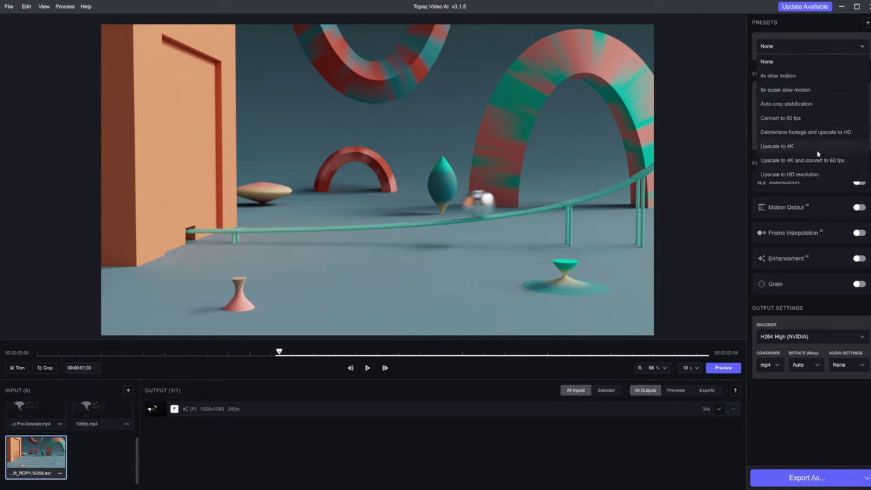
click(779, 302)
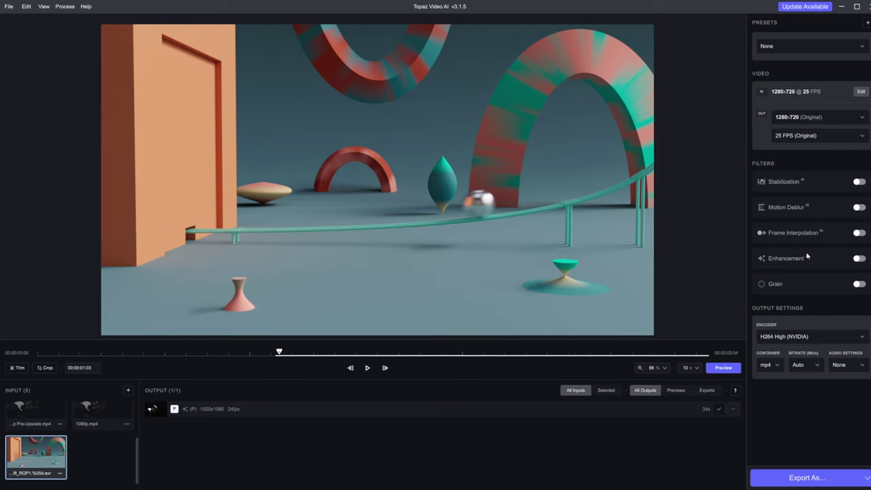
Step: Enable Enhancement for the Lerp Door sequence and set its AI model to Gaia - Upscale HQ Video
click(808, 256)
click(792, 332)
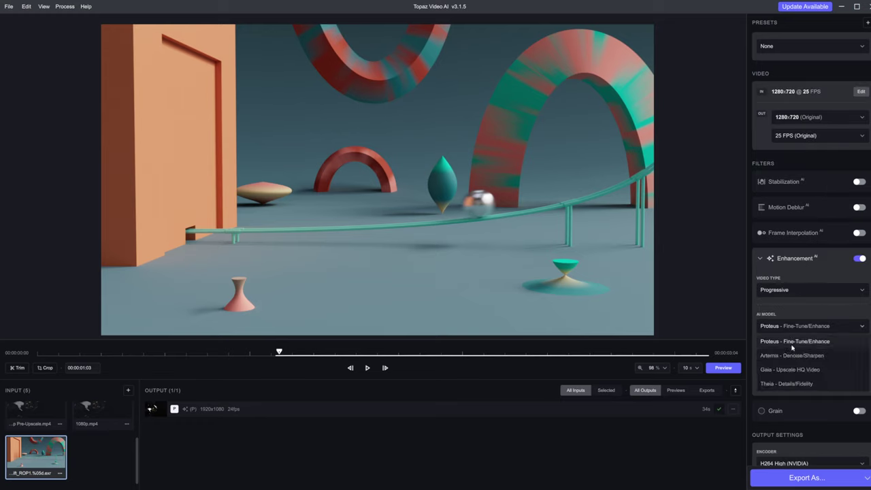
click(791, 369)
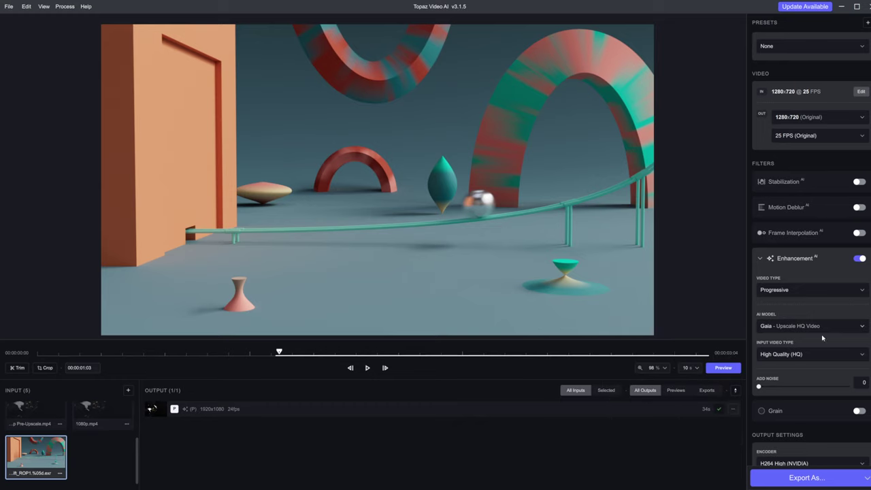
Step: Keep the Enhancement video type at Progressive and set the AI model to Proteus - Fine-Tune/Enhance
click(803, 293)
click(815, 301)
click(803, 327)
click(799, 336)
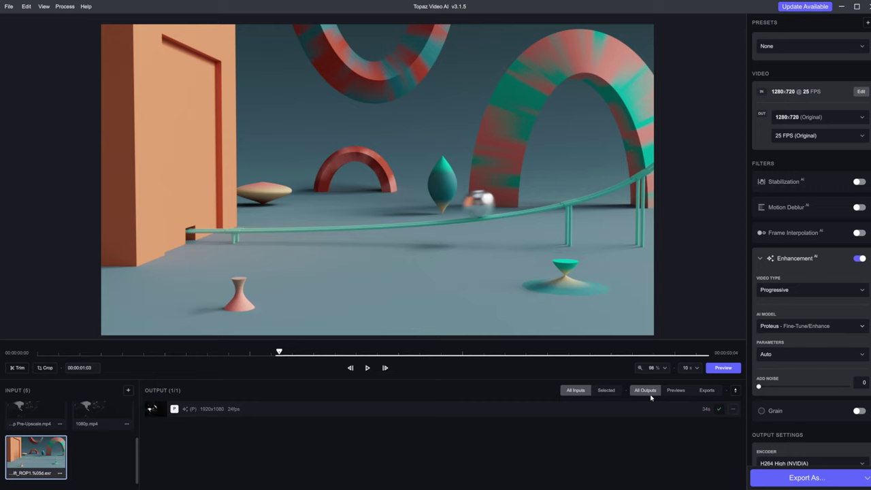
scroll(102, 456, up, 3)
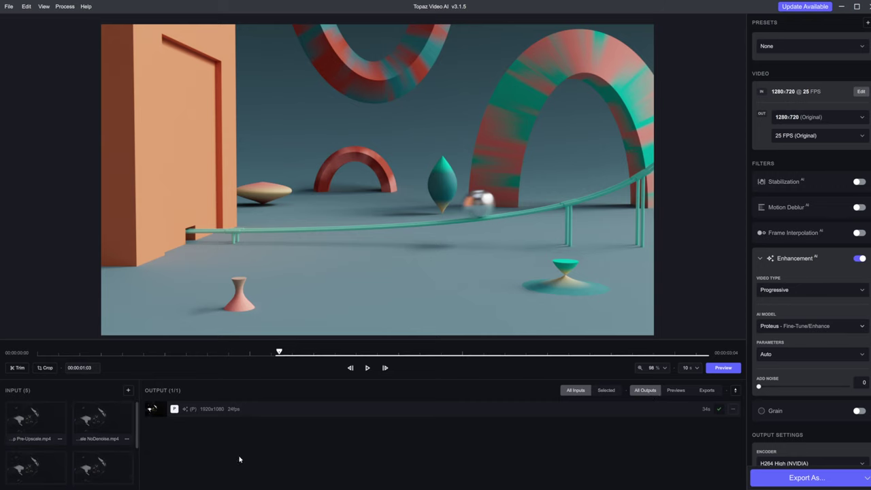
scroll(74, 449, down, 2)
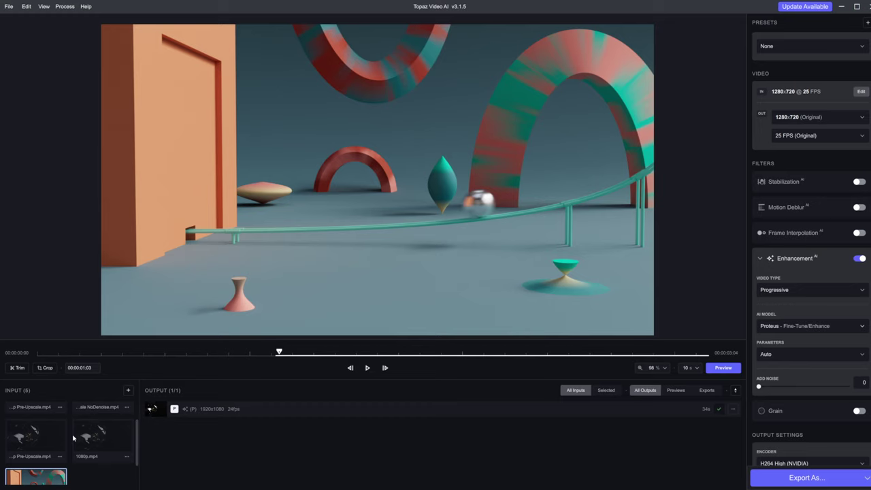